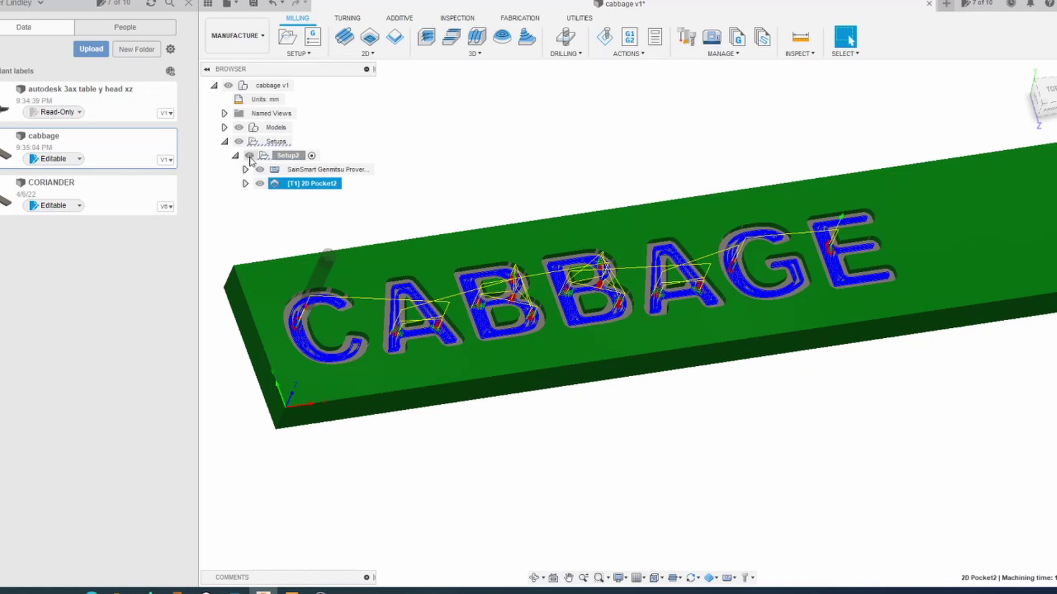
Step: Switch to the Design workspace
left_click(252, 39)
left_click(245, 65)
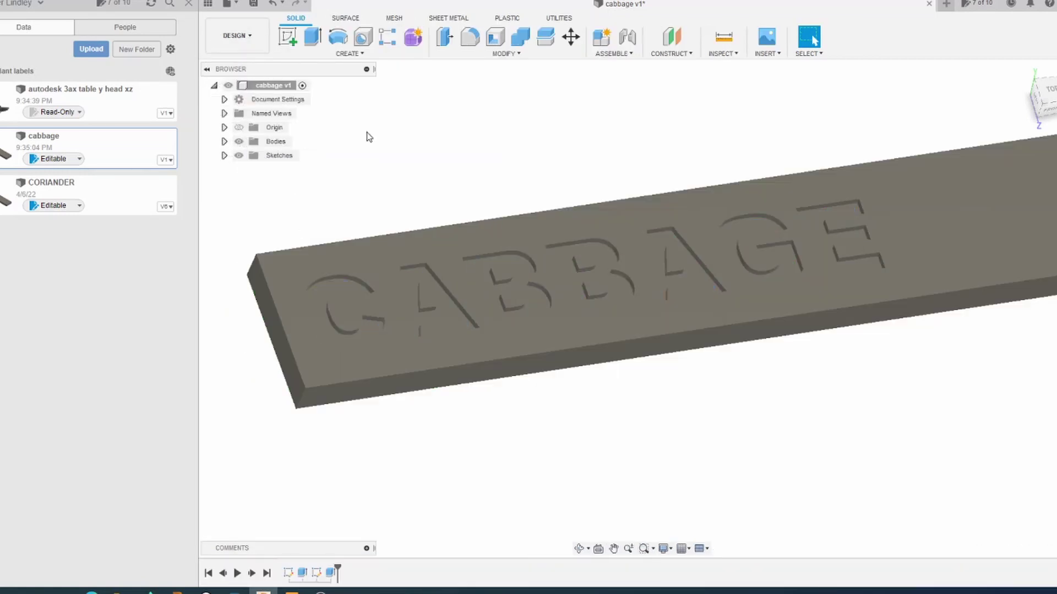
scroll(562, 405, "down", 3)
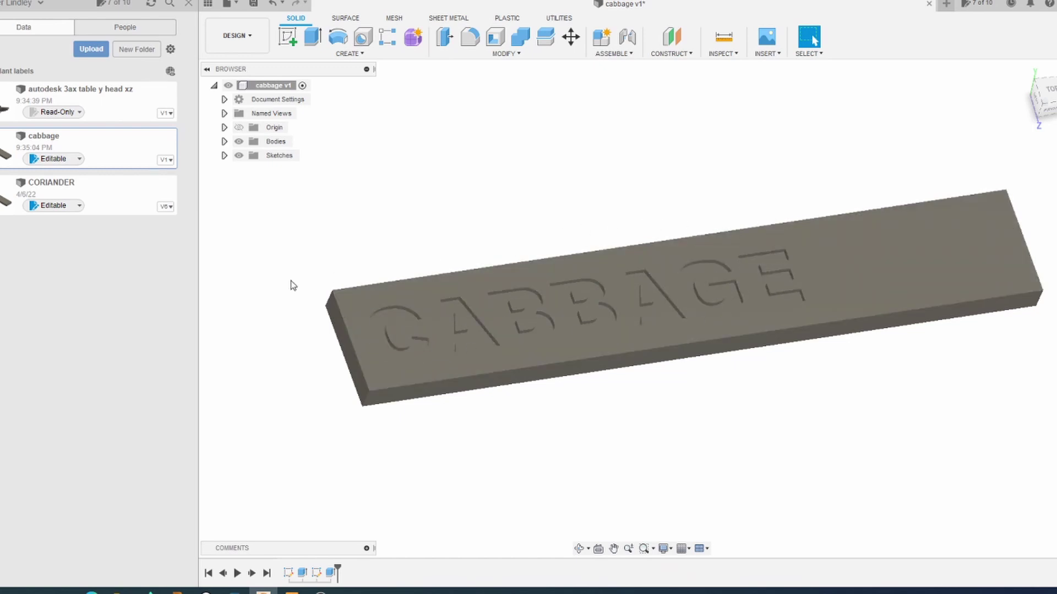
Step: Review the CABBAGE text sketch's text settings, then close them unchanged and finish the sketch
right_click(316, 572)
left_click(348, 454)
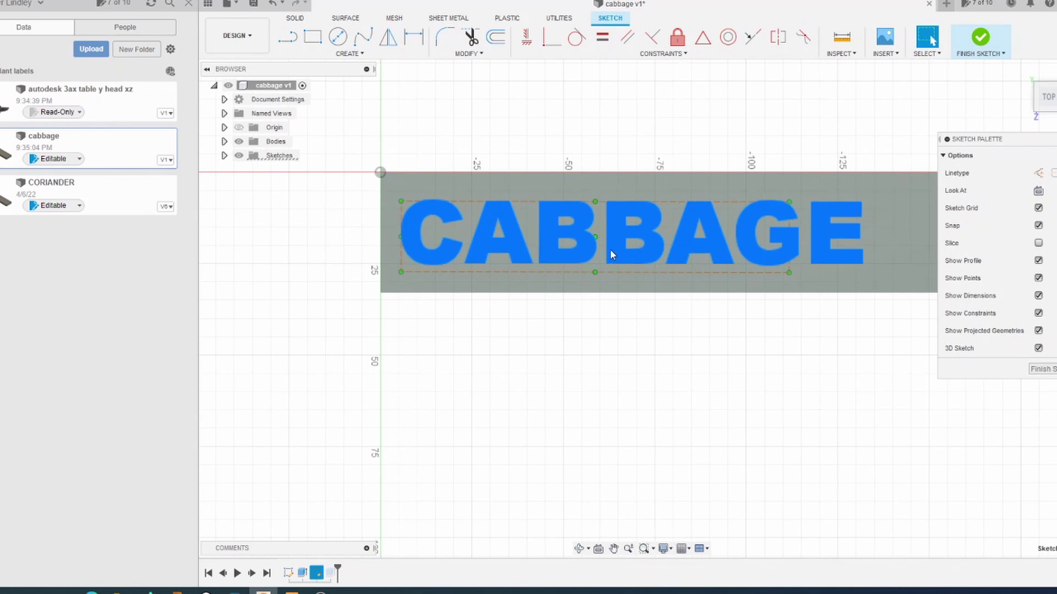
double_click(609, 249)
double_click(869, 200)
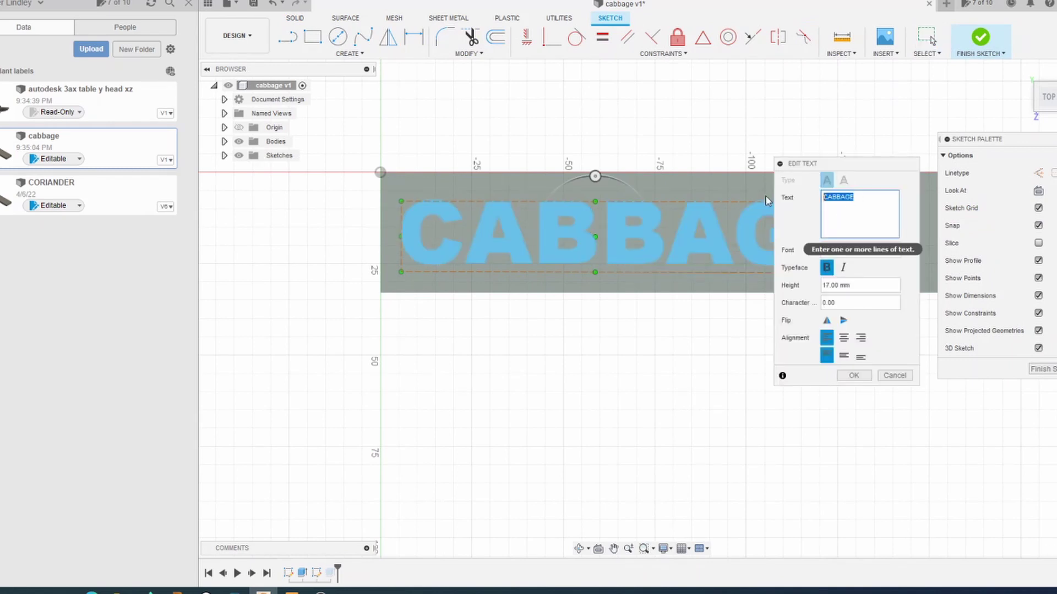
left_click(891, 376)
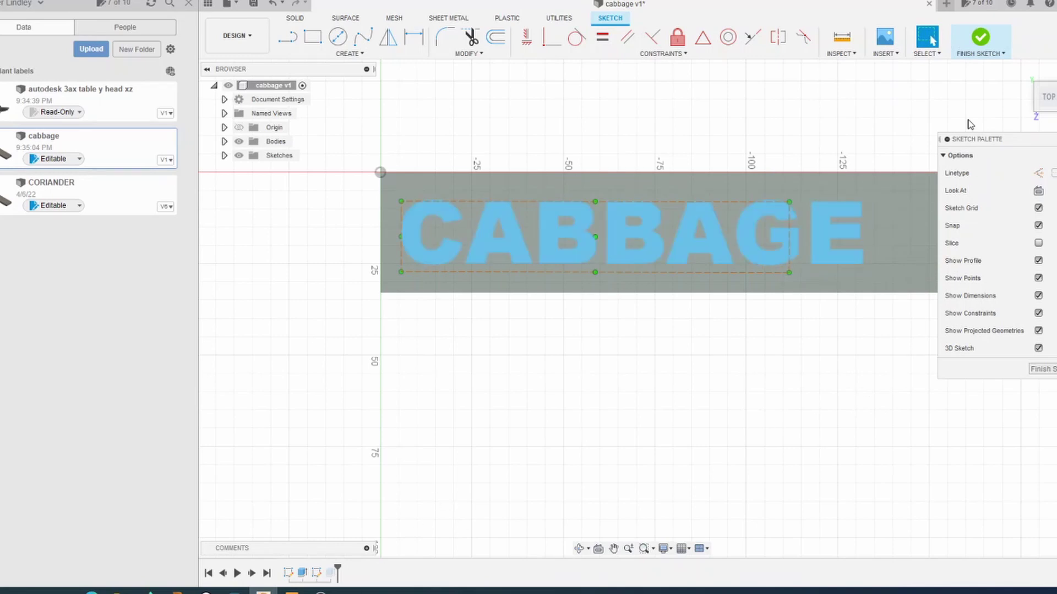
left_click(980, 39)
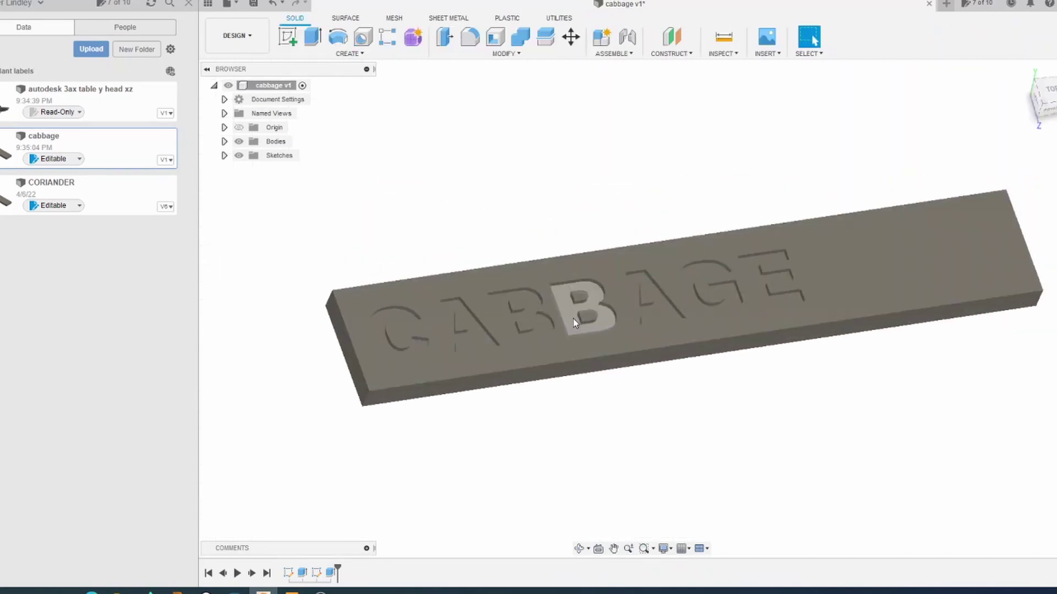
Step: Review the lettering cut feature and confirm its 1.5 mm depth
right_click(331, 573)
left_click(363, 471)
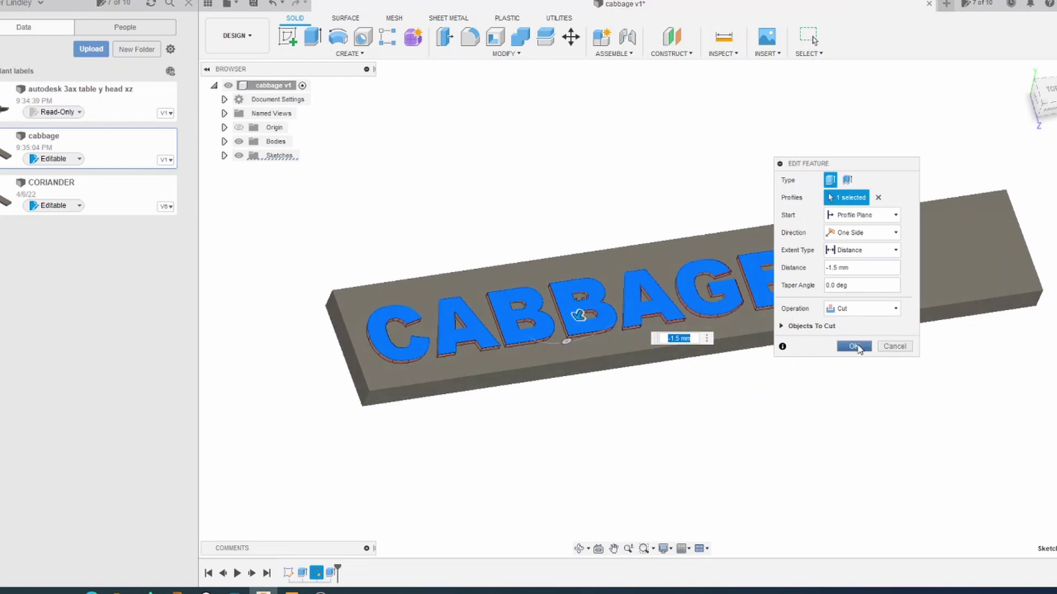
left_click(854, 347)
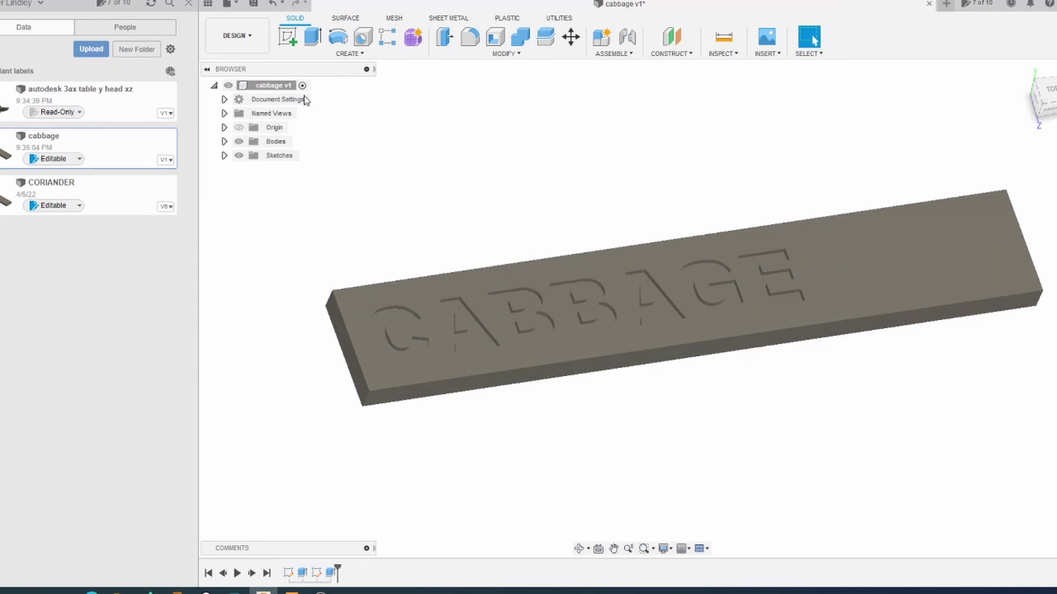
Step: Switch back to the Manufacture workspace and select Setup2
left_click(255, 37)
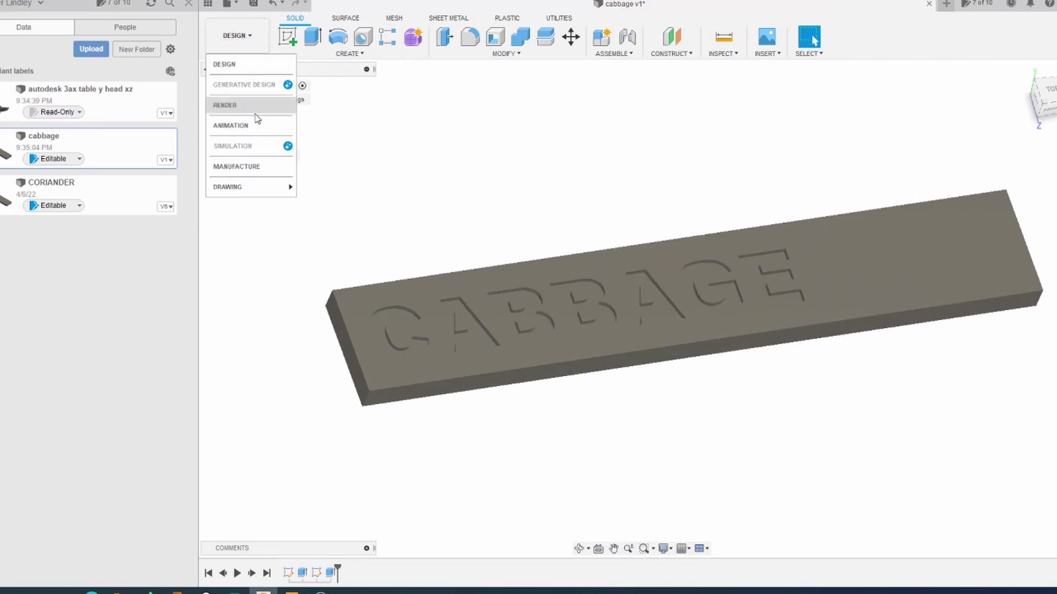
left_click(257, 166)
left_click(280, 154)
key("Escape")
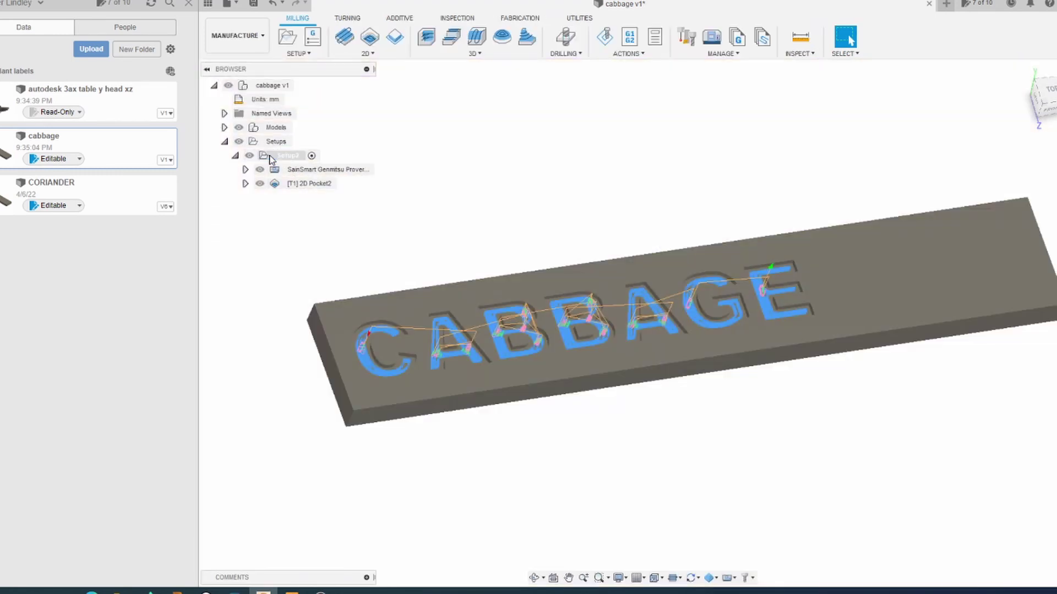
Step: Edit Setup2 and inspect its WCS: edges for X and Y, Y flipped
right_click(280, 155)
left_click(292, 166)
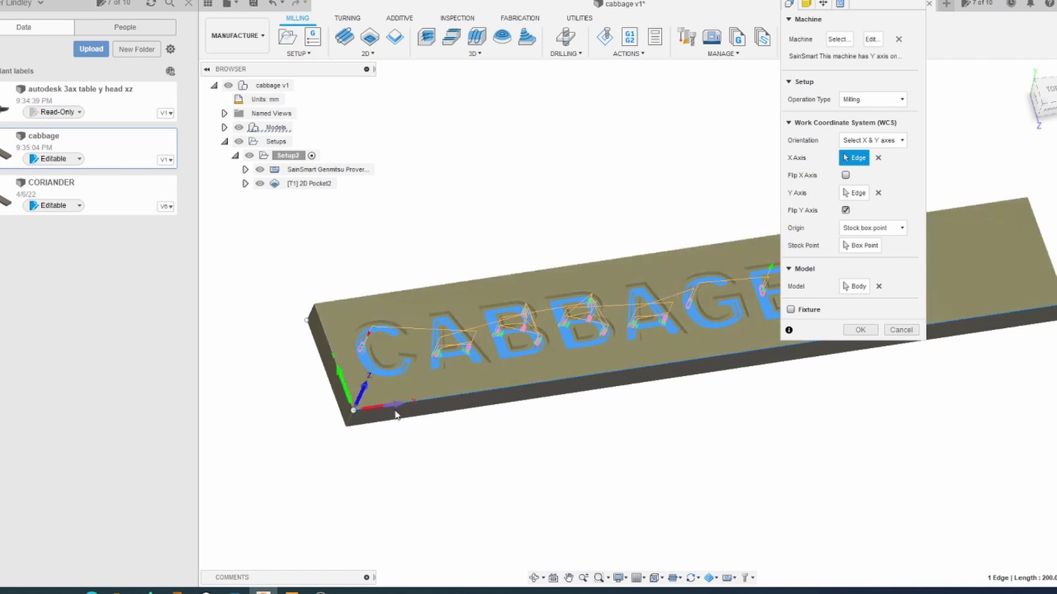
middle_click_drag(369, 381, 414, 421, "shift")
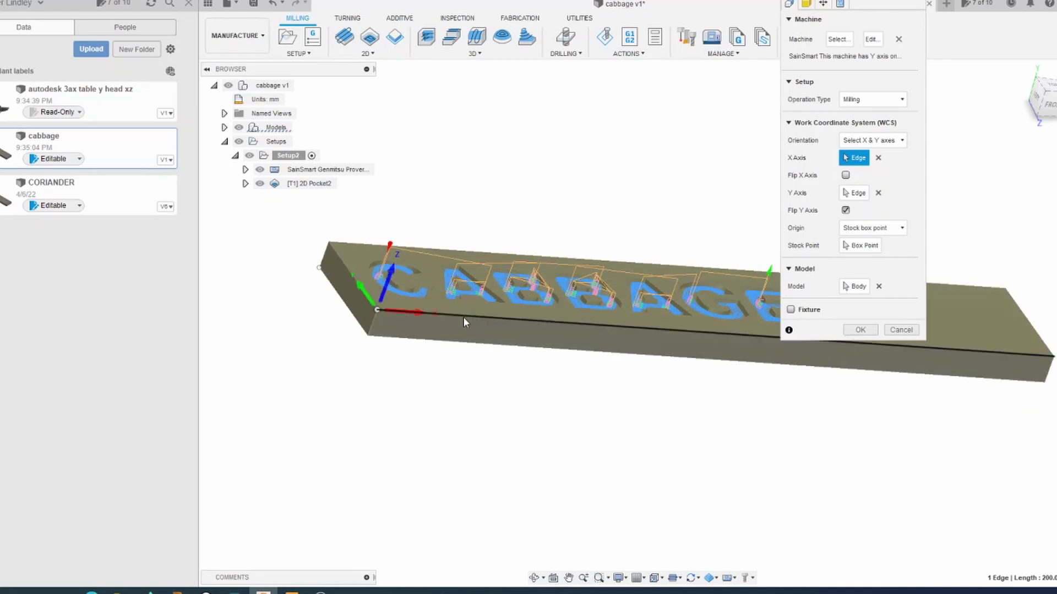
middle_click_drag(461, 319, 419, 346, "shift")
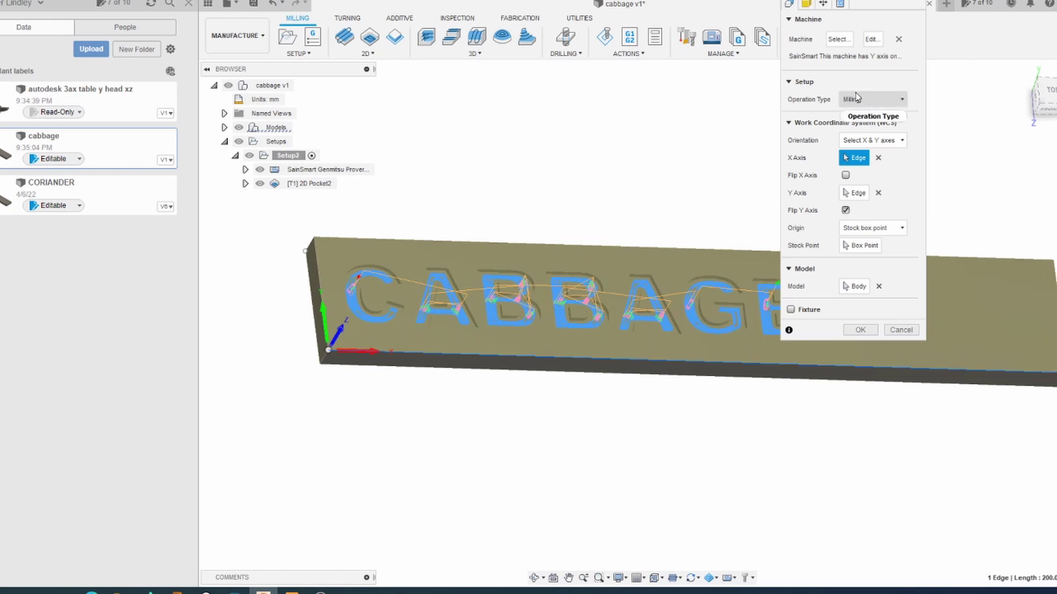
Step: Select the SainSmart Genmitsu Prover 4030XL as the setup's machine
left_click(837, 40)
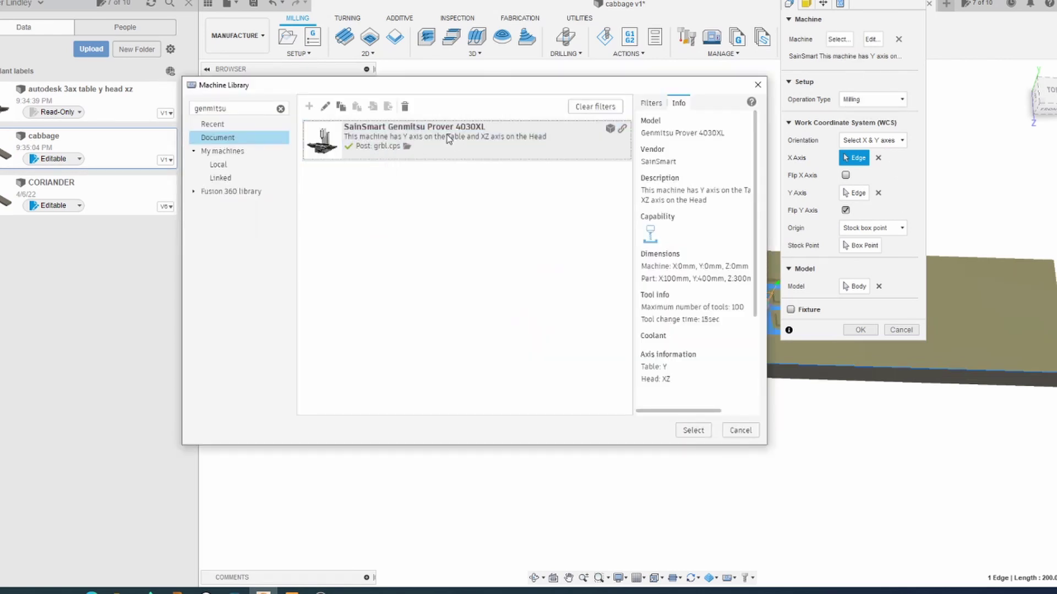
left_click(474, 141)
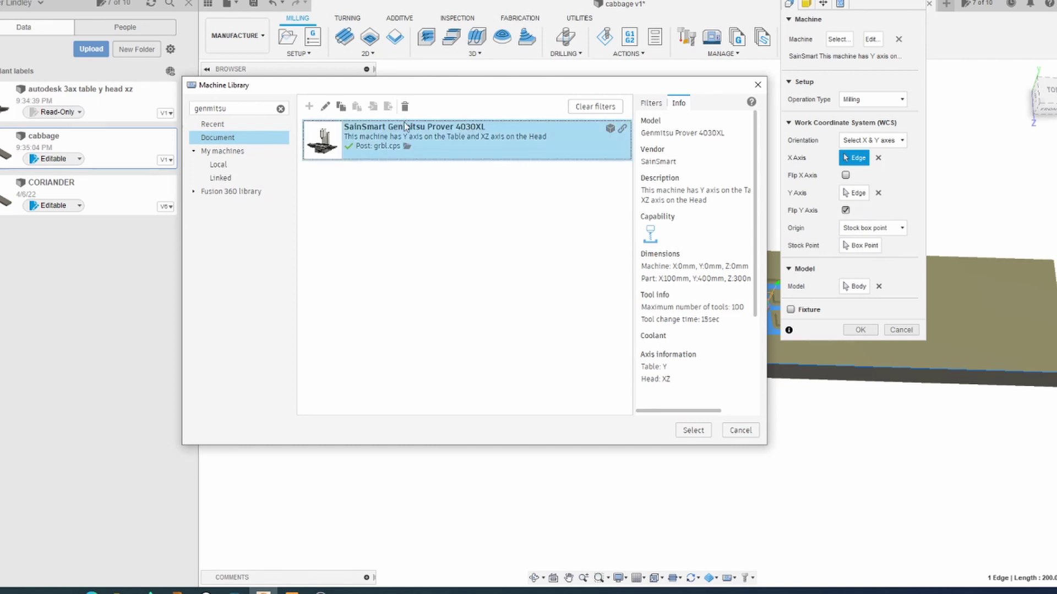
left_click(758, 85)
Step: Keep no additional stock offset on the 200×33×8 mm stock and check part position
left_click(806, 4)
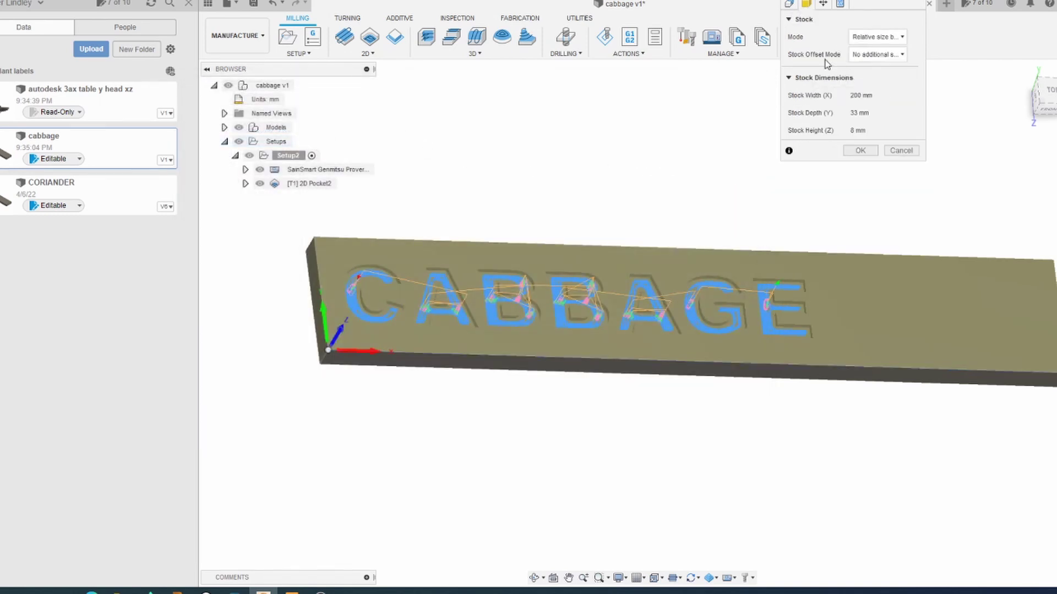
left_click(878, 54)
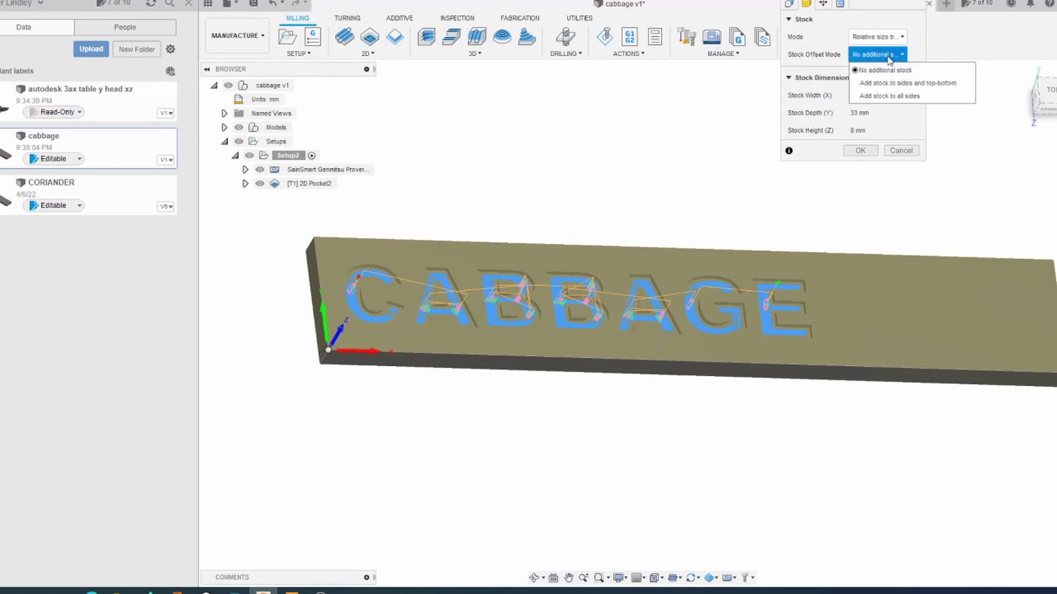
left_click(889, 71)
left_click(824, 4)
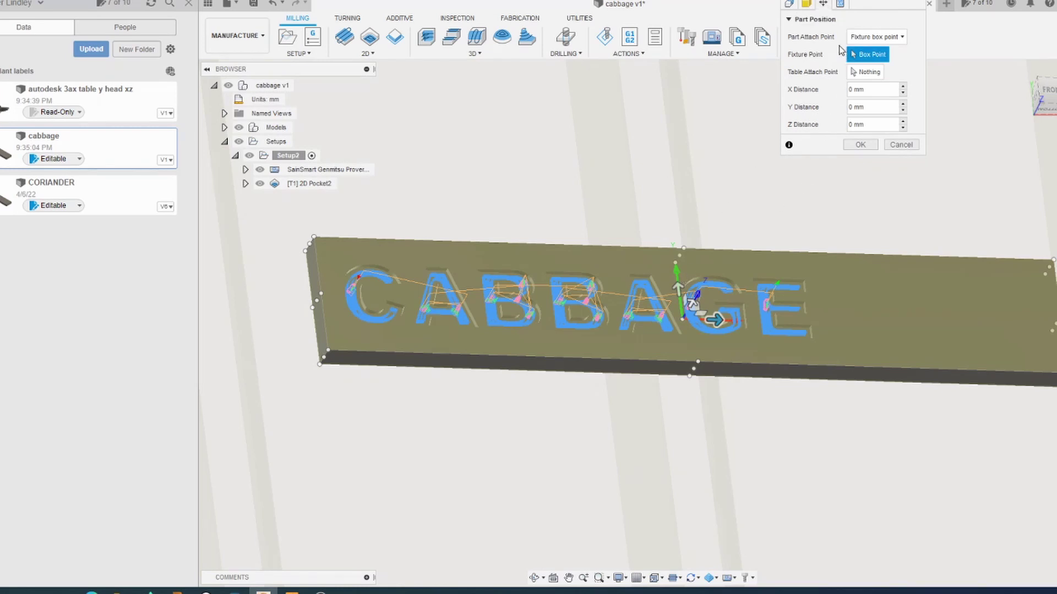
Step: Check the post-process settings: program name cabbage, work offset 54
left_click(840, 4)
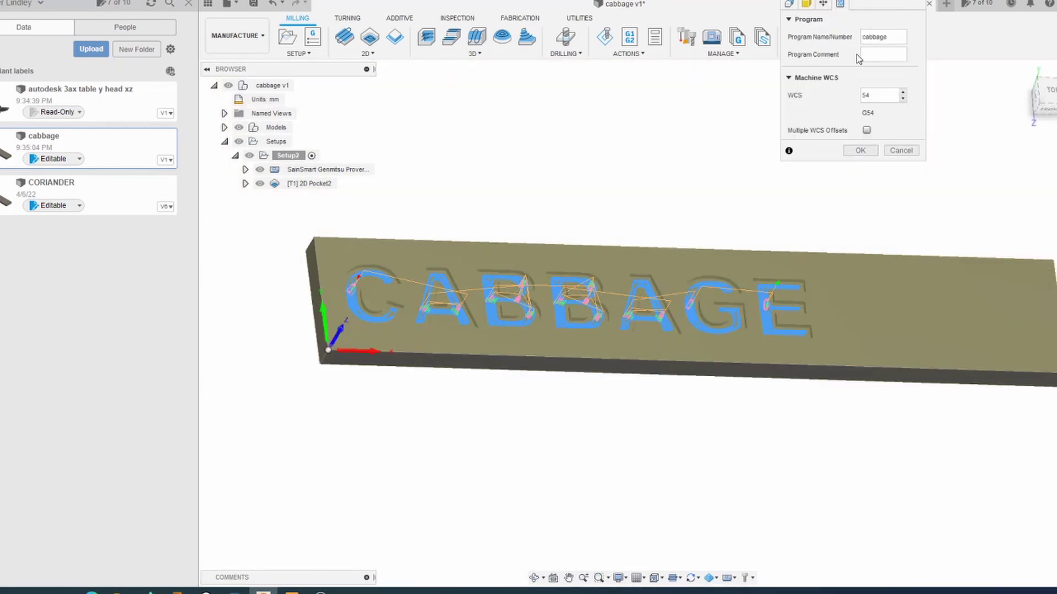
left_click_drag(894, 37, 833, 43)
left_click_drag(870, 95, 858, 99)
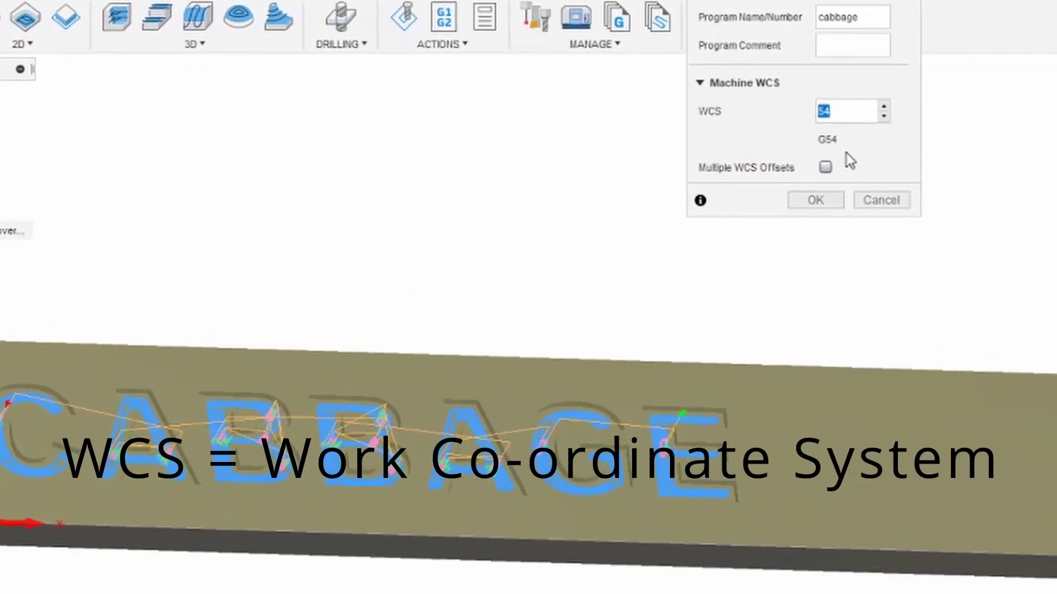
Step: Confirm the Setup dialog with program name cabbage and G54 work offset
left_click(864, 140)
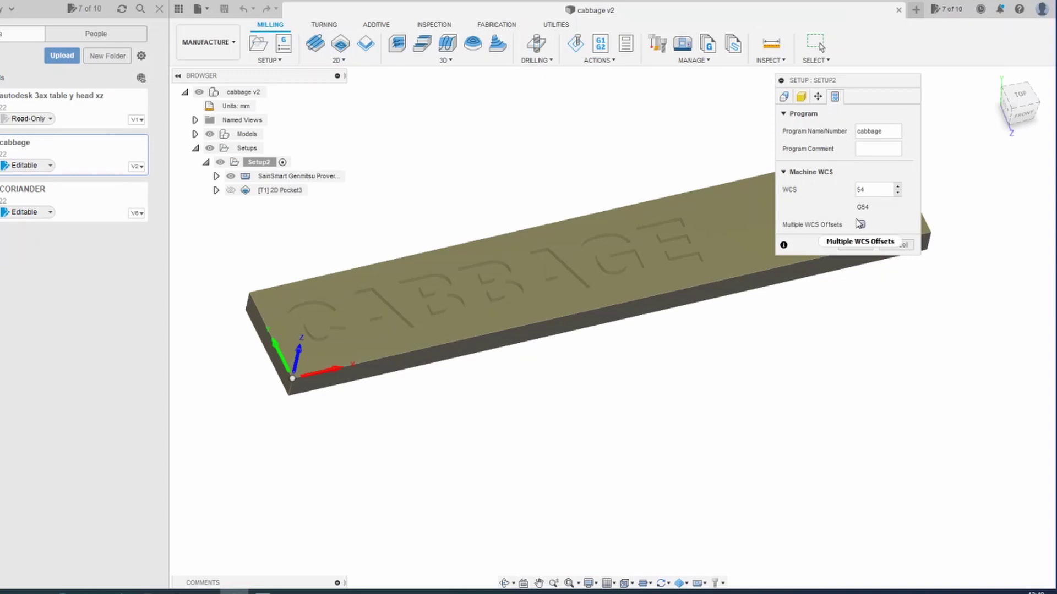
Step: Accept the setup, clear 2D Pocket3's toolpath, and bring up its context options
left_click(855, 245)
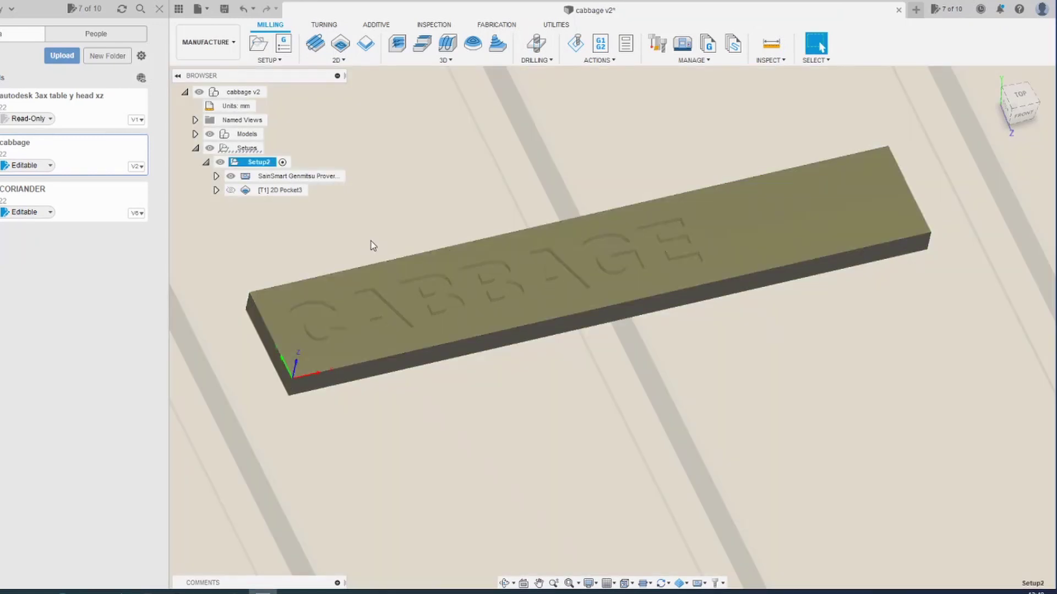
left_click(287, 194)
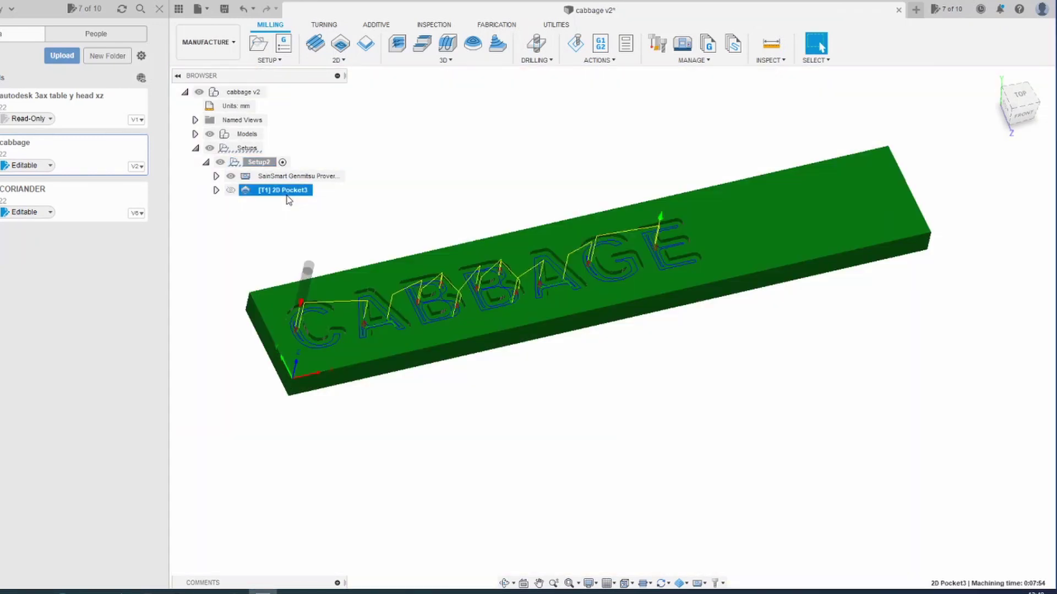
right_click(268, 197)
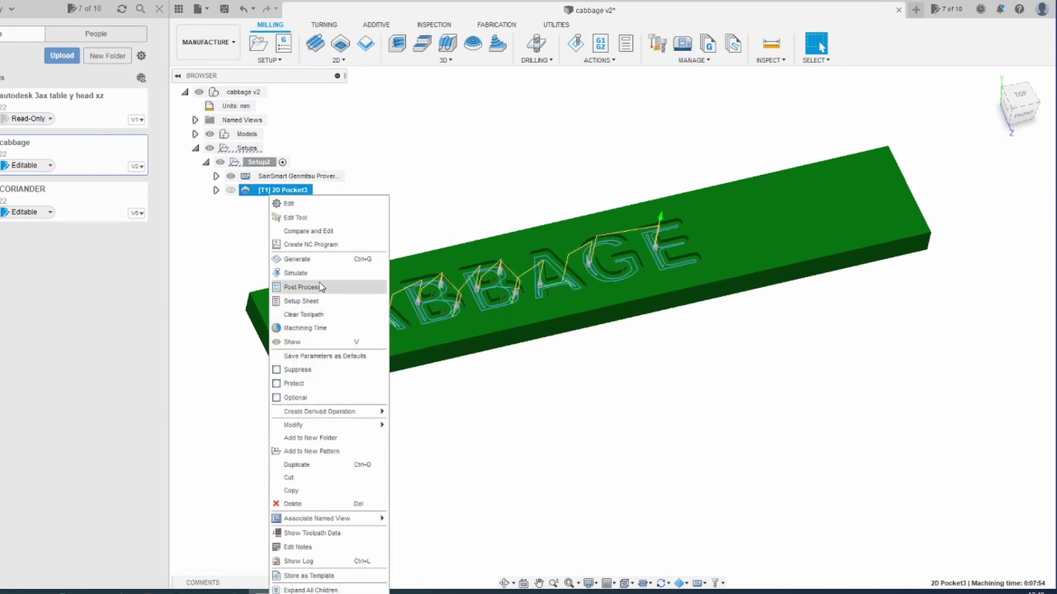
left_click(328, 317)
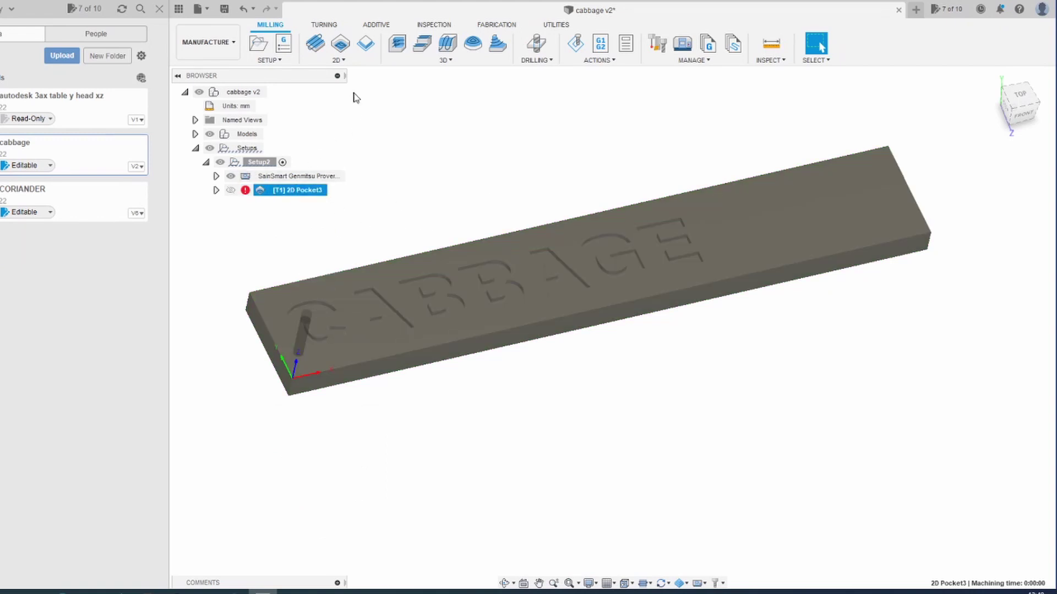
left_click(342, 61)
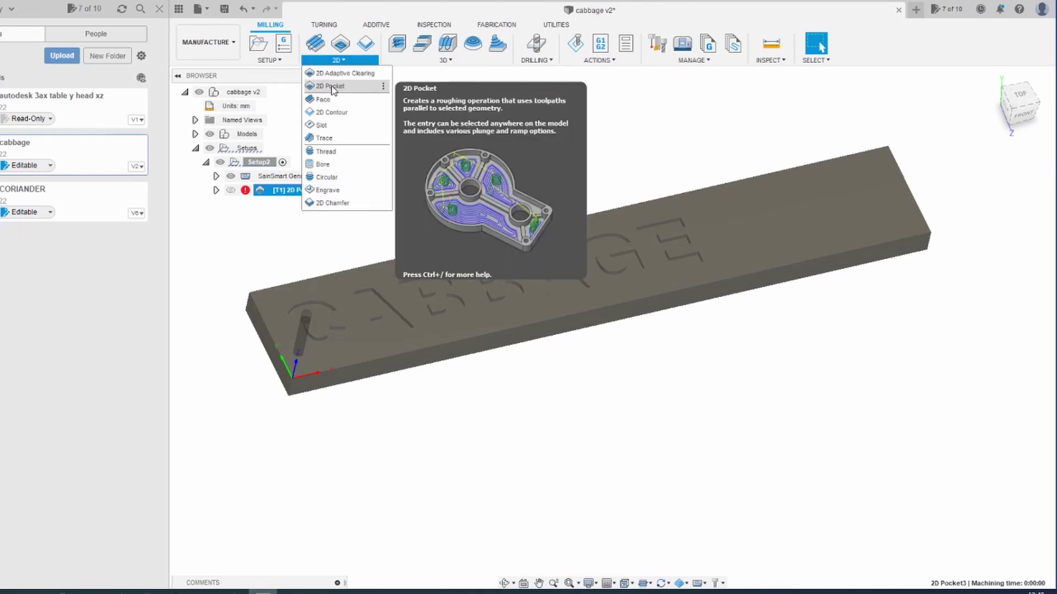
right_click(282, 190)
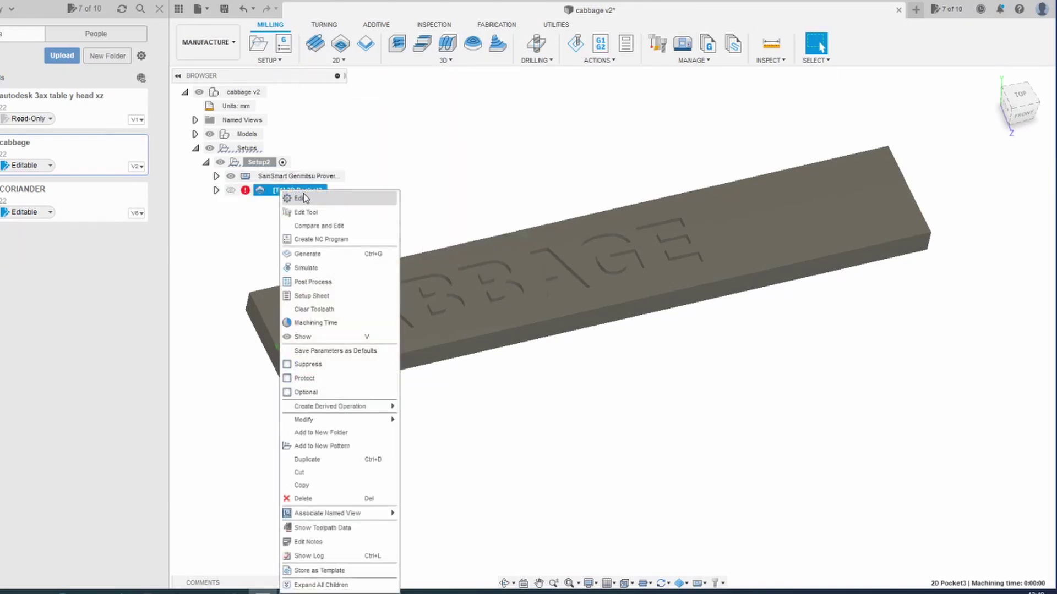
Step: Give 2D Pocket3 the Ø3mm flat tool and 700 mm/min cutting feedrate, checking its 7 CABBAGE chains
left_click(304, 198)
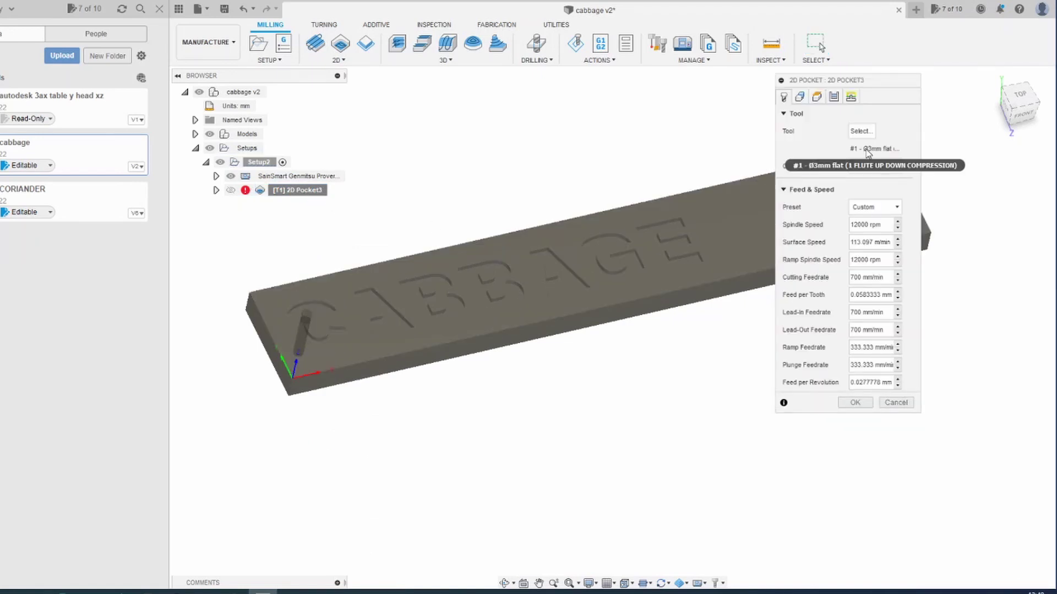
left_click(861, 131)
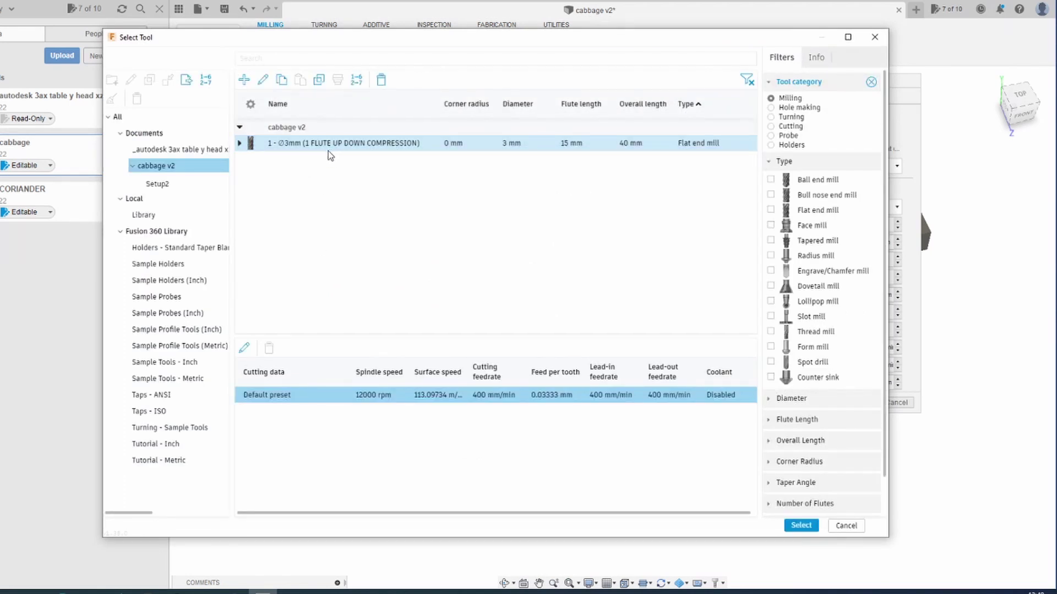
left_click(801, 527)
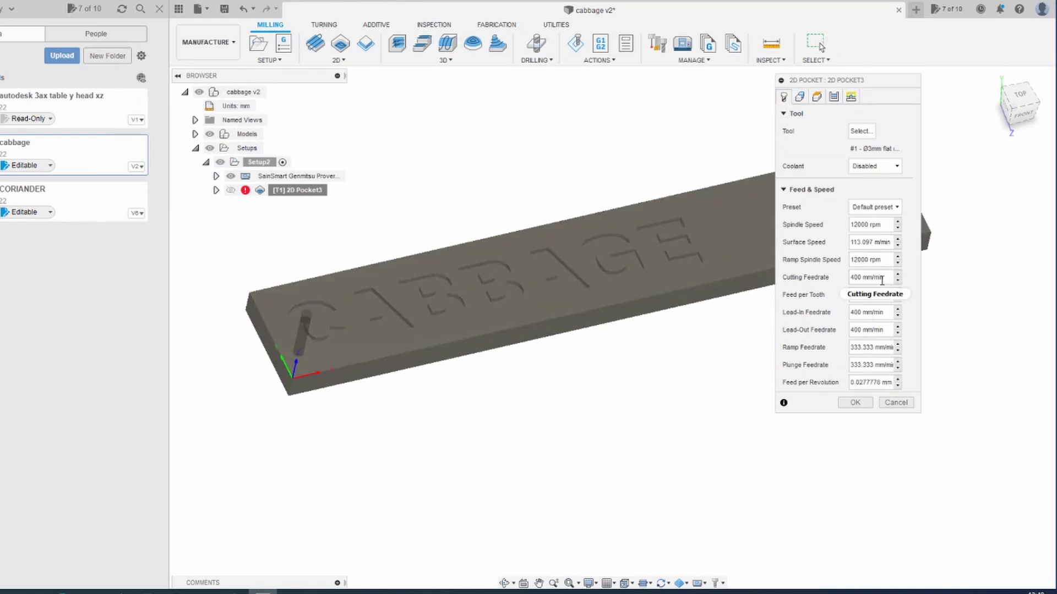
mouse_move(882, 281)
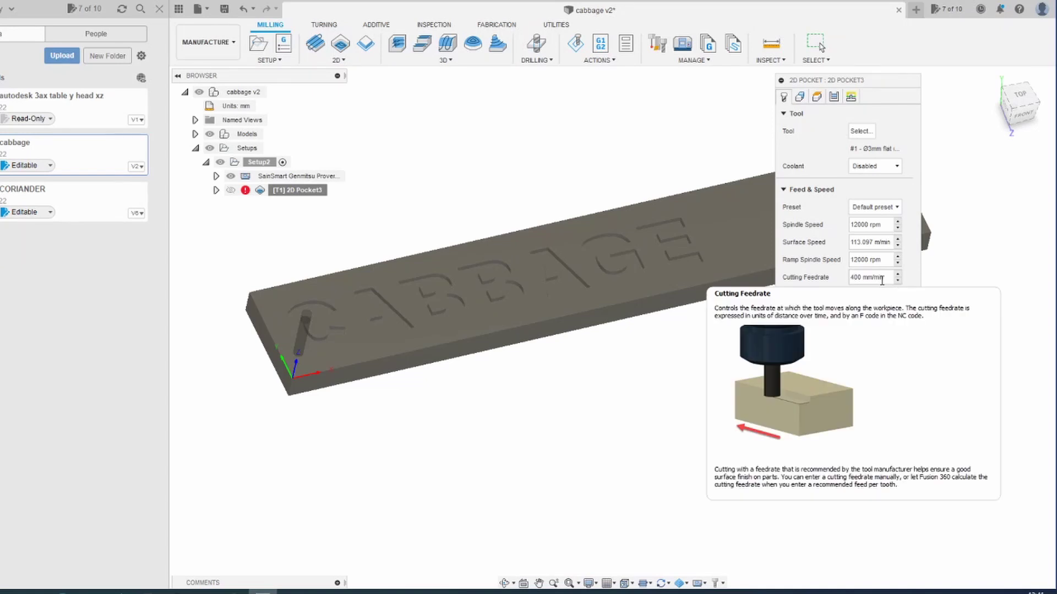
key("shift+Left")
type("7")
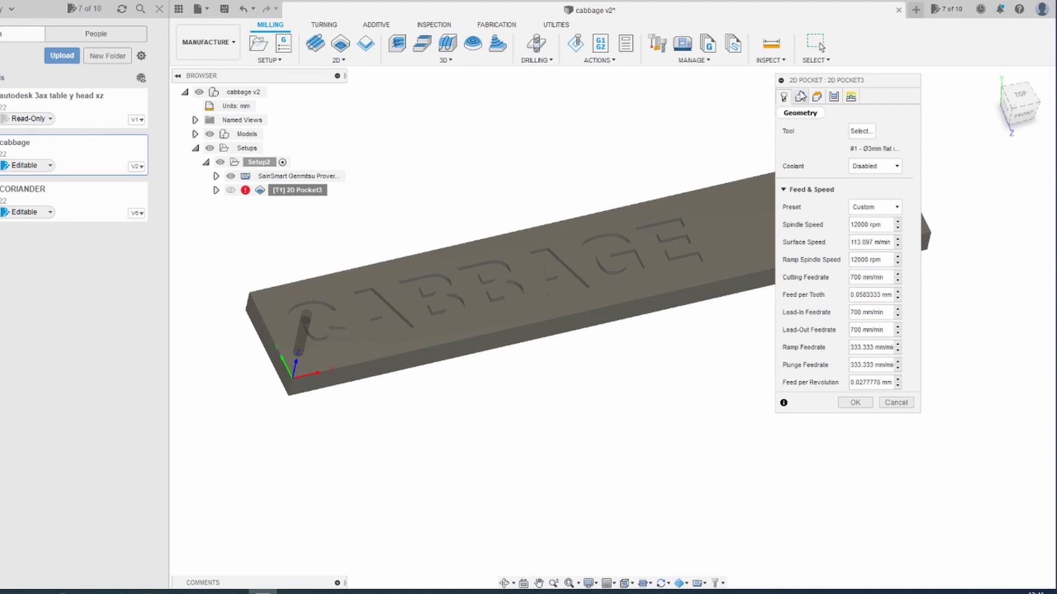
left_click(800, 98)
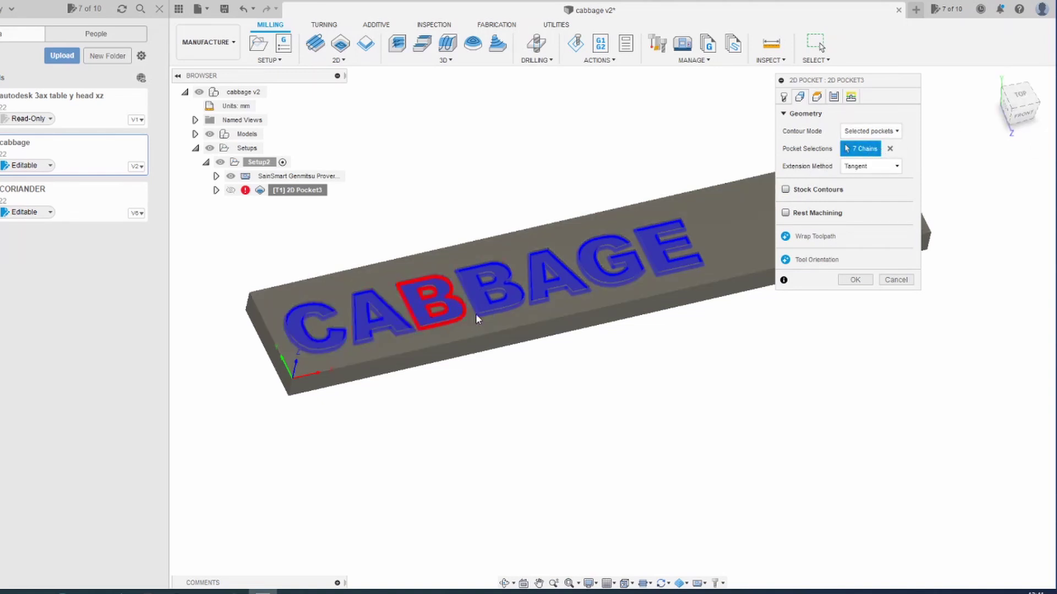
Step: Inspect pocket heights: 5 mm clearance and retract, 1.5 mm feed, top at stock top
left_click(816, 97)
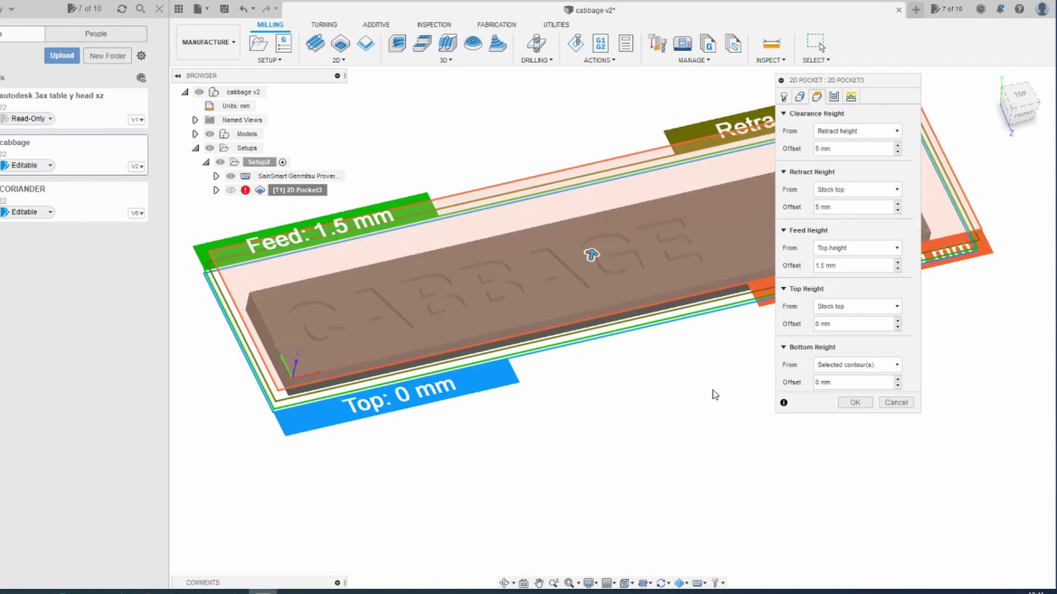
middle_click_drag(641, 406, 656, 382, "shift")
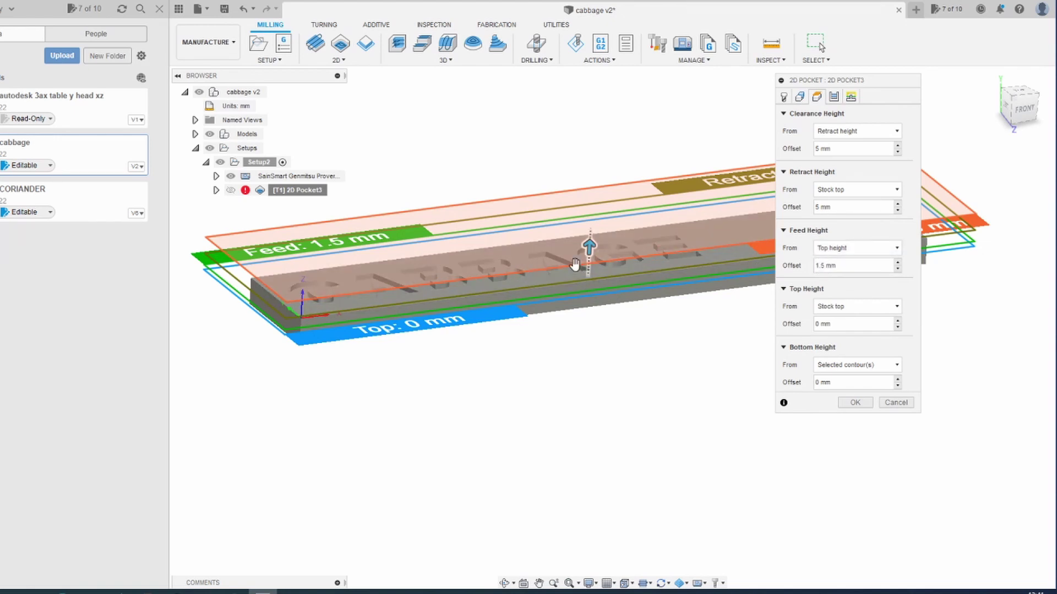
Step: Review the passes with 1 mm maximum stepover from a top-down view
left_click(834, 97)
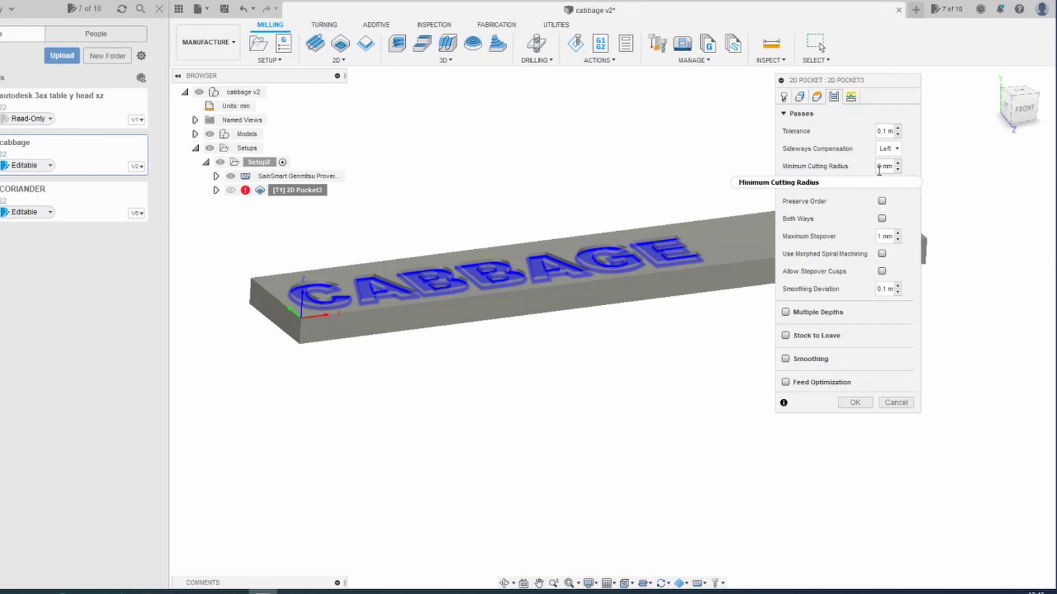
mouse_move(880, 170)
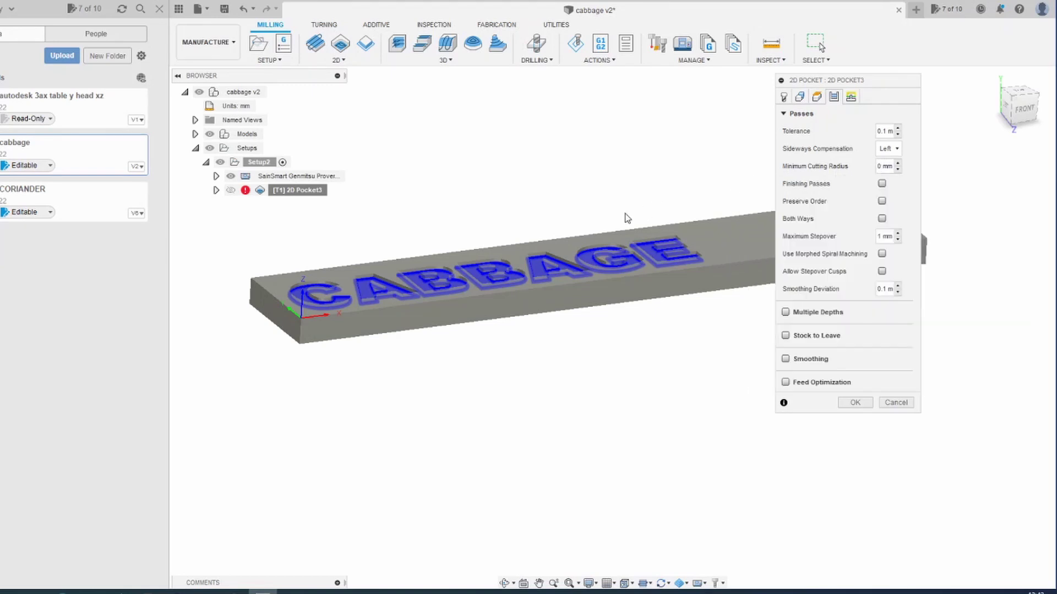
middle_click_drag(603, 226, 581, 273, "shift")
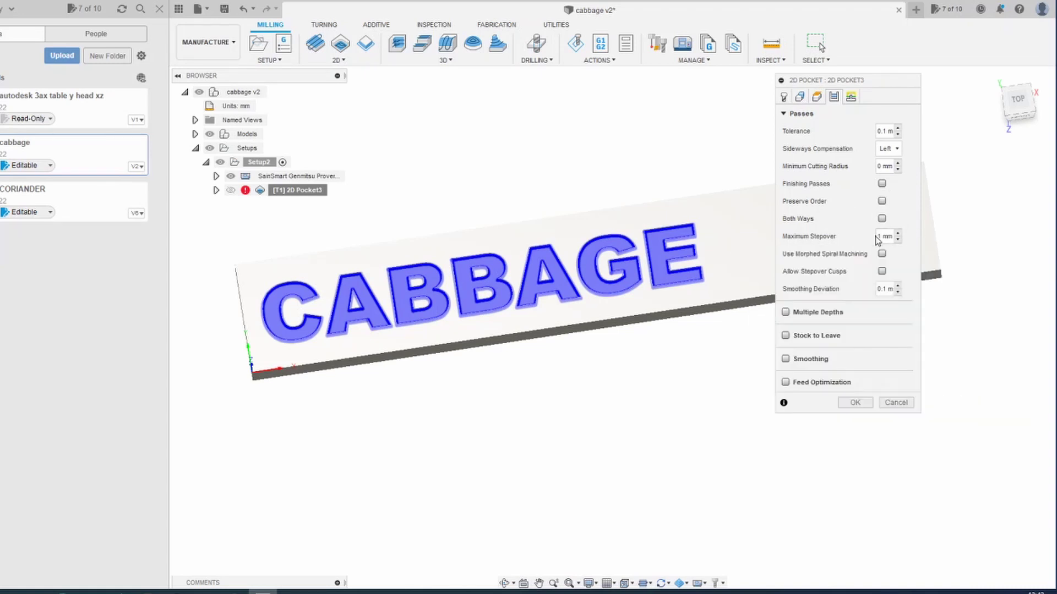
mouse_move(879, 236)
Step: Toggle Stock to Leave on and back off, then show the linking settings
left_click(786, 335)
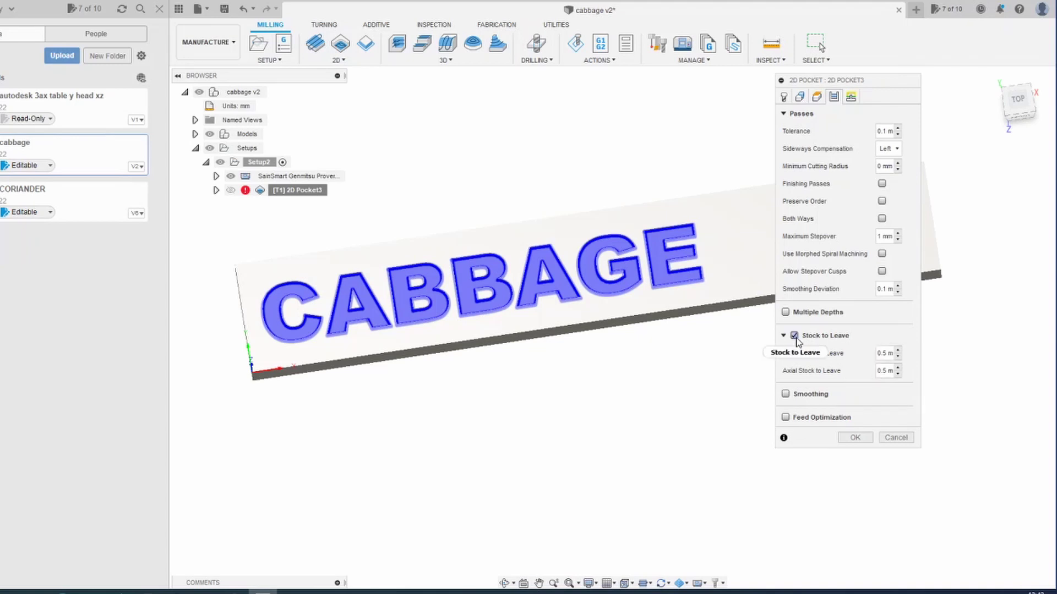
mouse_move(796, 340)
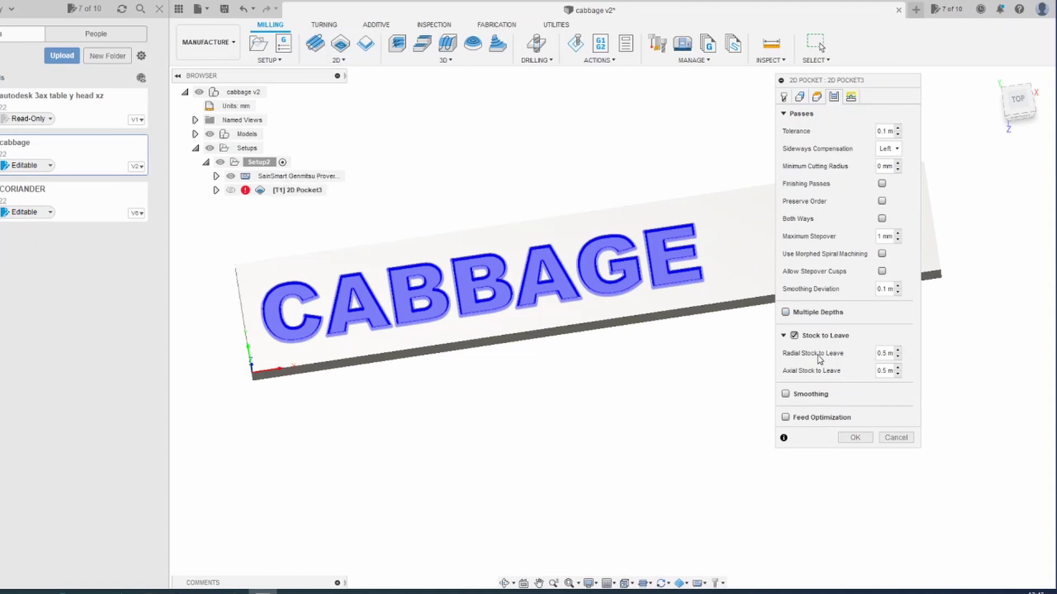
left_click(795, 336)
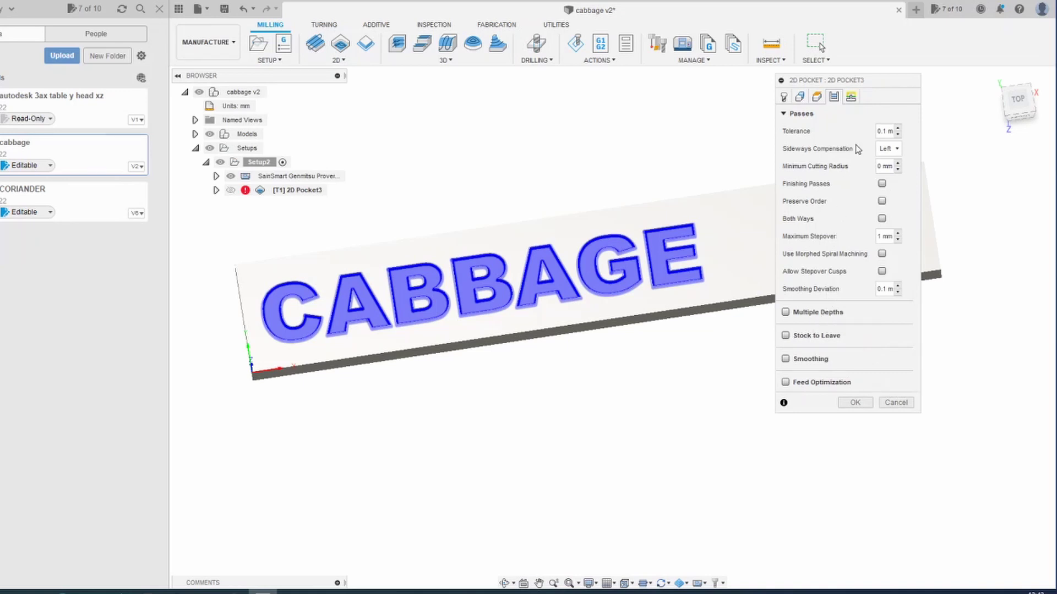
left_click(851, 97)
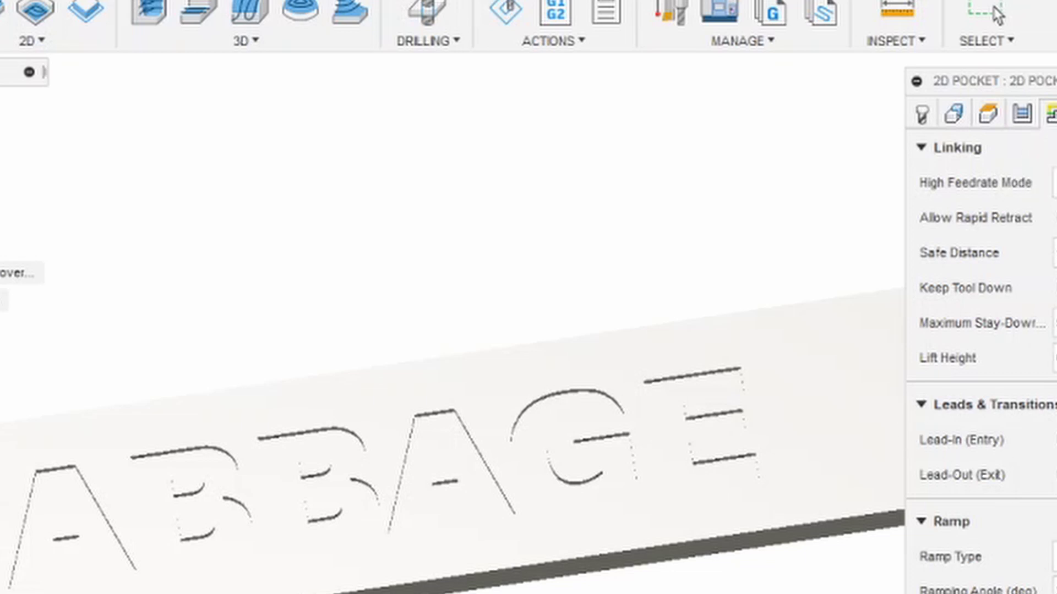
Step: Accept the 2D Pocket dialog to regenerate the toolpath around every CABBAGE letter
key("Return")
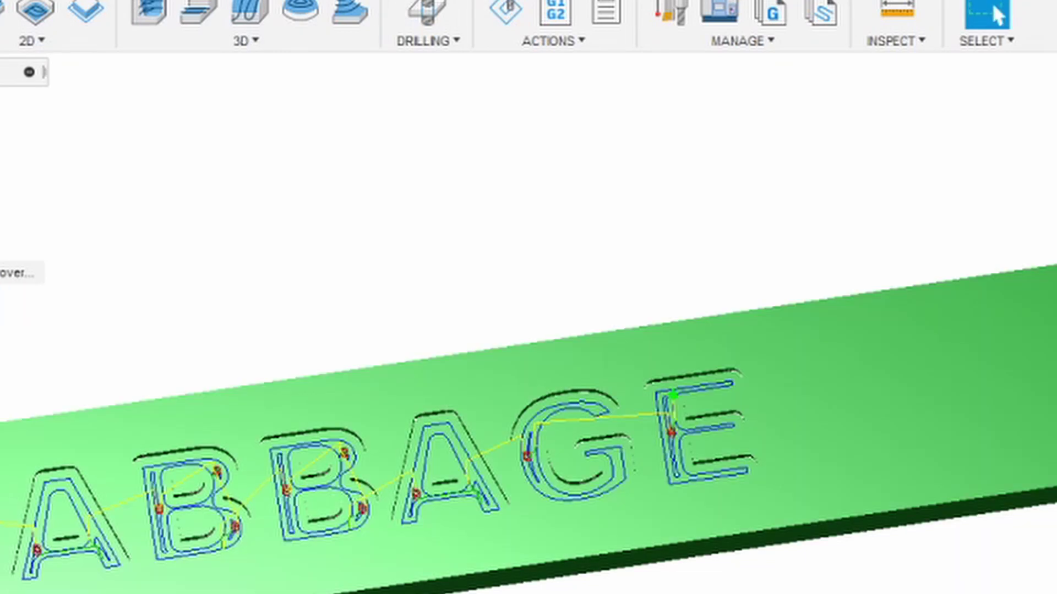
middle_click_drag(296, 506, 295, 506, "shift")
scroll(295, 506, "up", 6)
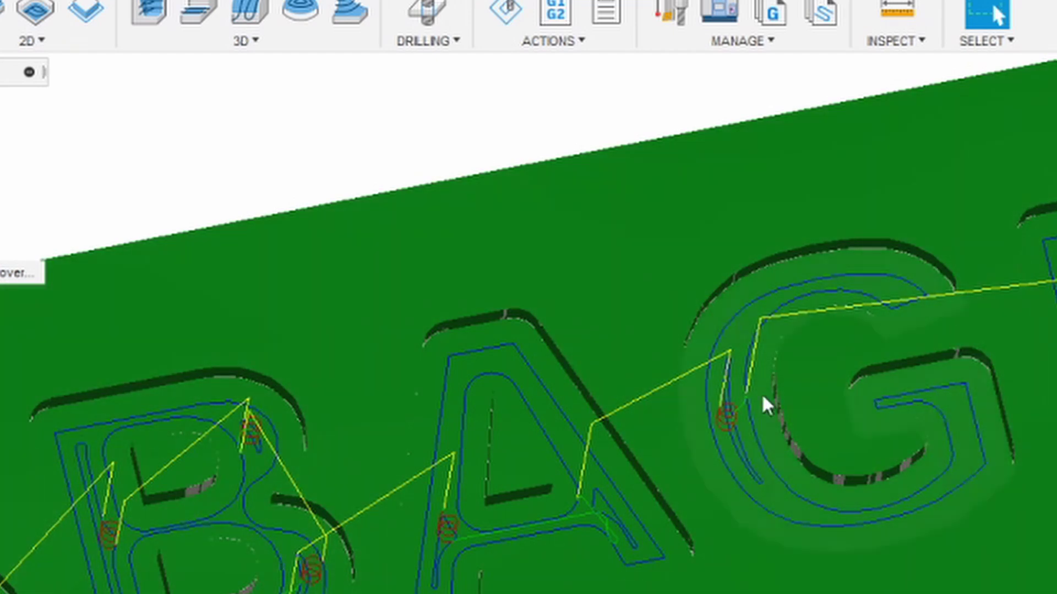
middle_click_drag(880, 568, 838, 485, "shift")
scroll(729, 469, "up", 5)
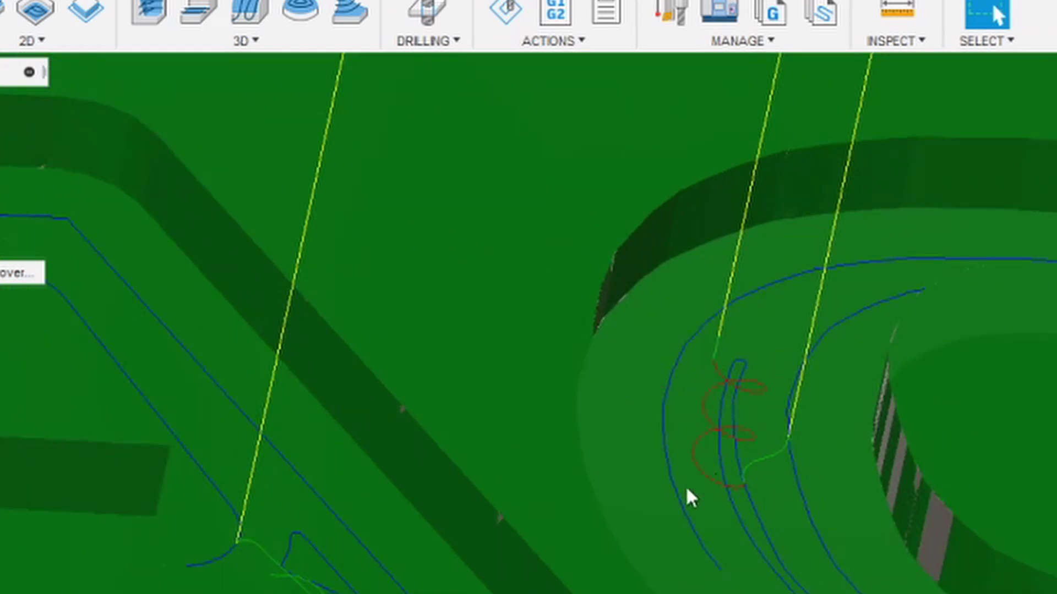
scroll(704, 497, "down", 8)
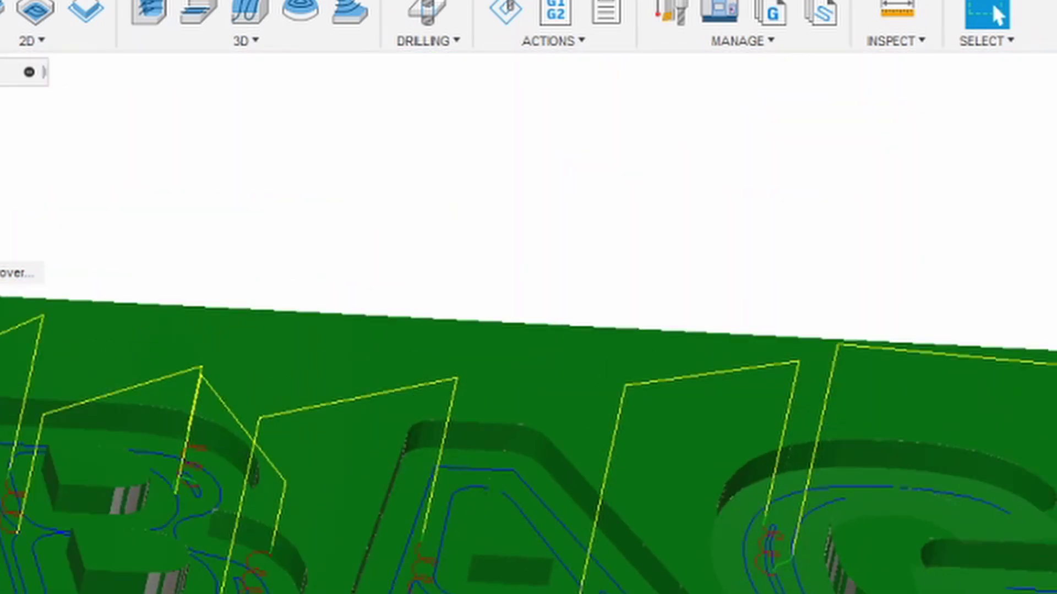
scroll(771, 550, "down", 2)
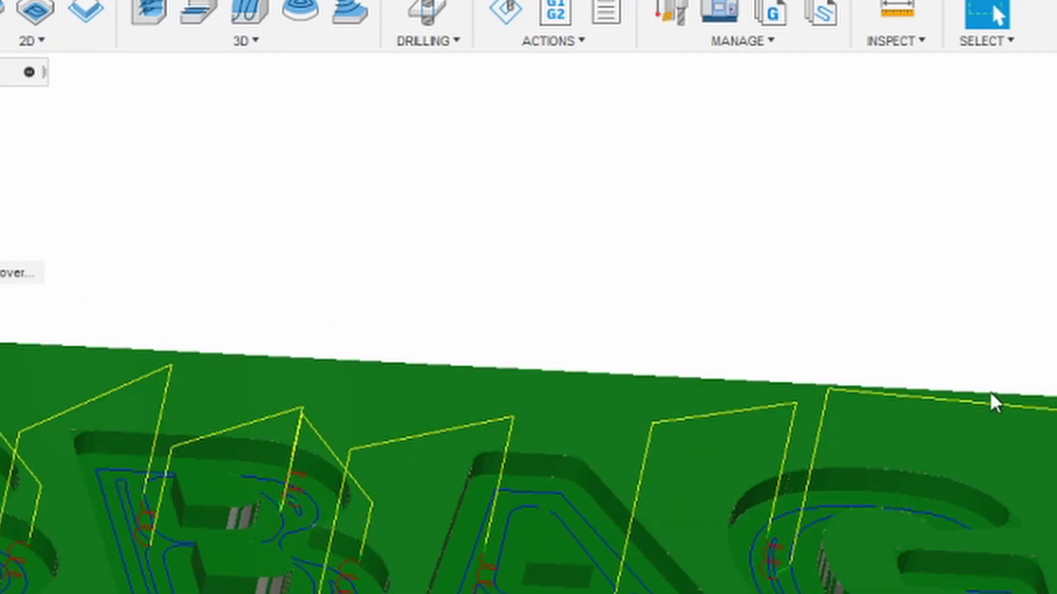
scroll(975, 533, "down", 2)
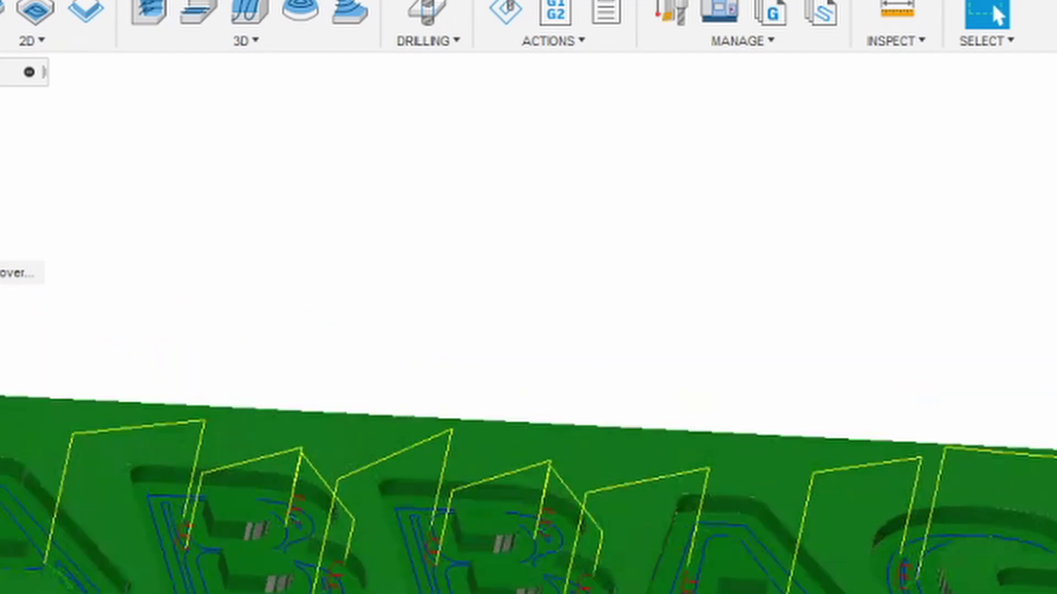
scroll(528, 496, "down", 2)
middle_click_drag(528, 385, 578, 330, "shift")
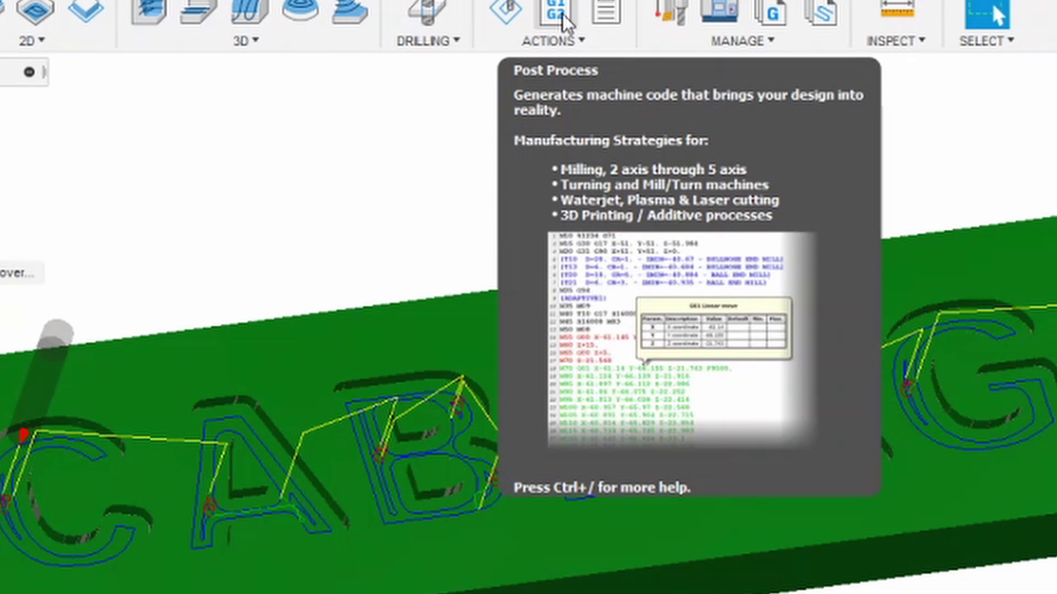
Step: Start Post Process, verify 2D Pocket3 is included, and check the Grbl post and program name cabbage
left_click(563, 14)
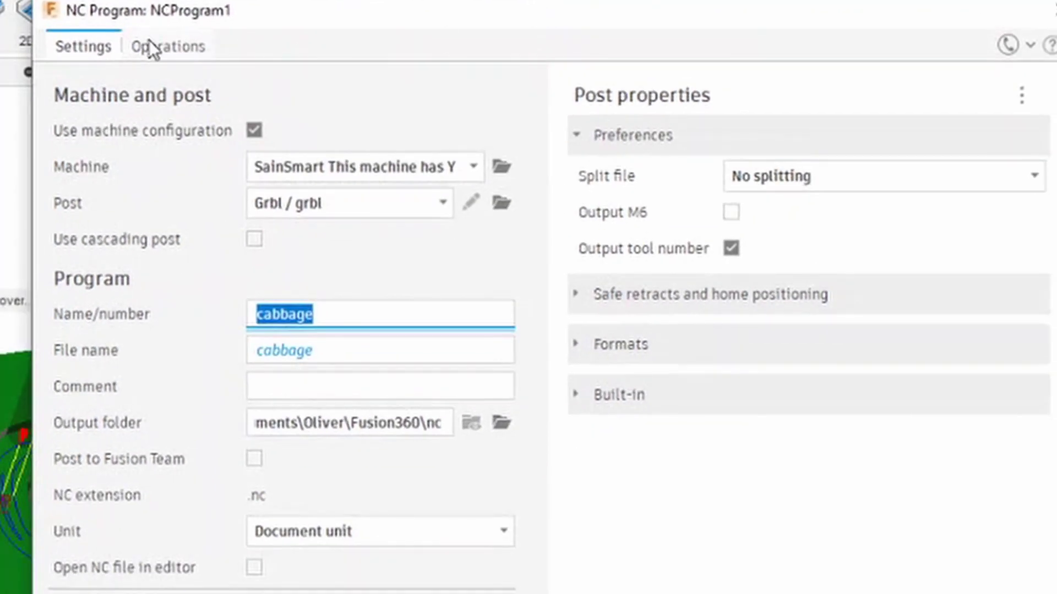
left_click(167, 48)
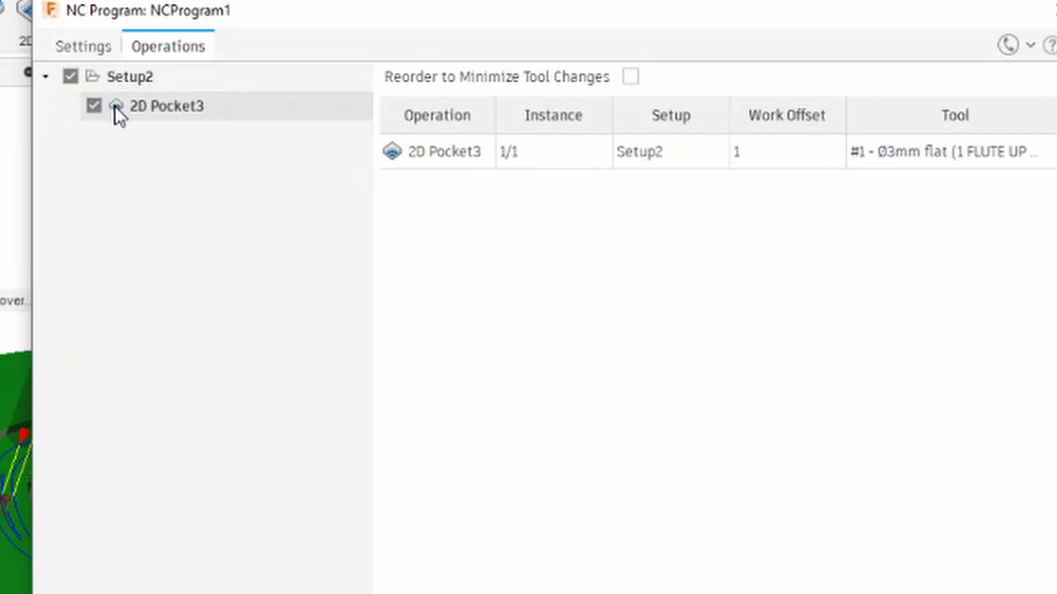
left_click(80, 48)
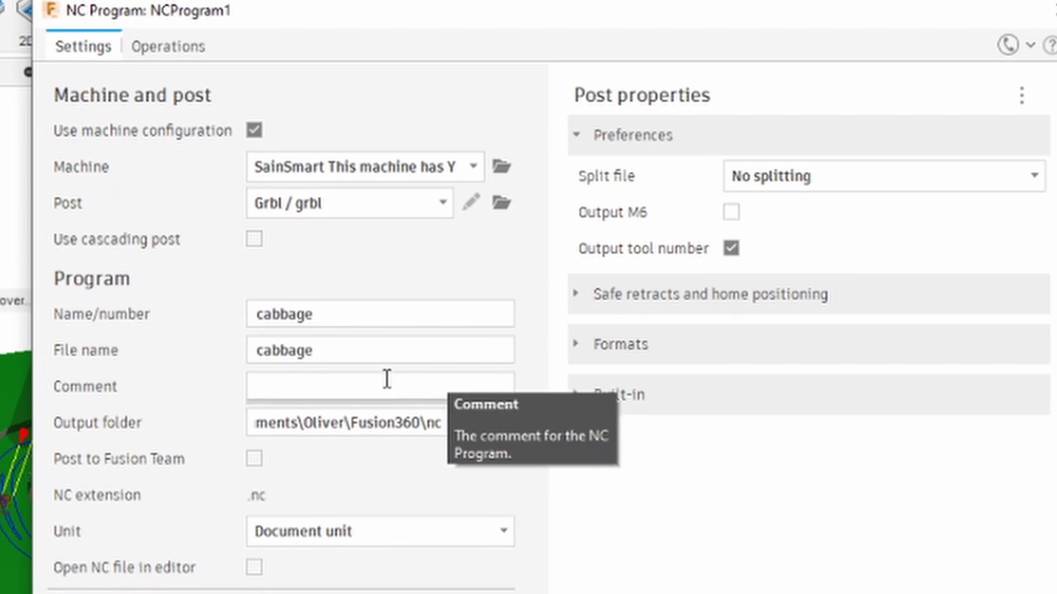
left_click_drag(323, 309, 252, 309)
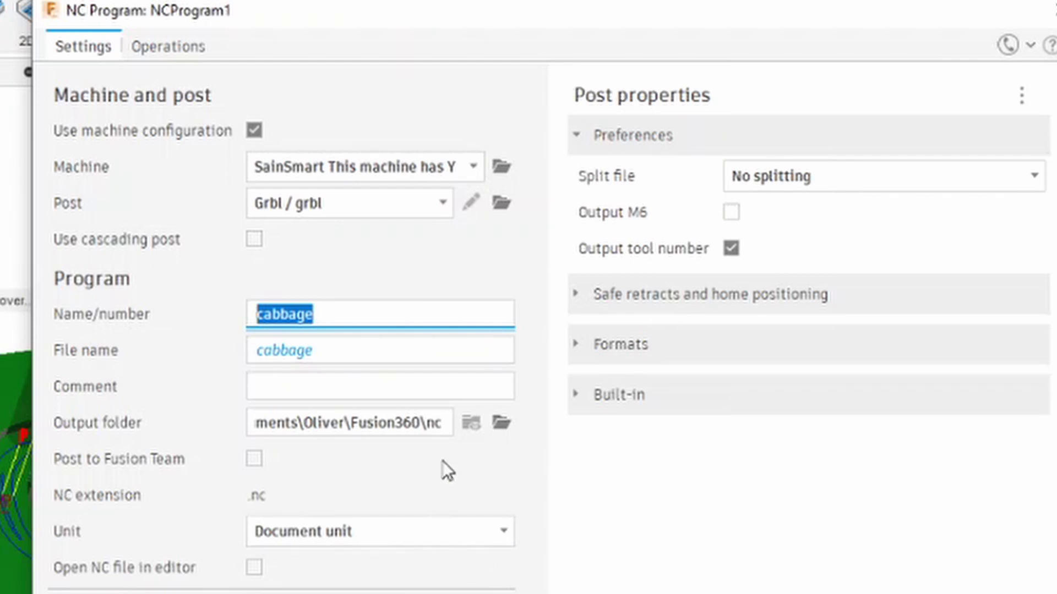
Step: Set Safe Retracts to Clearance Height under safe retract and home positioning
left_click(710, 294)
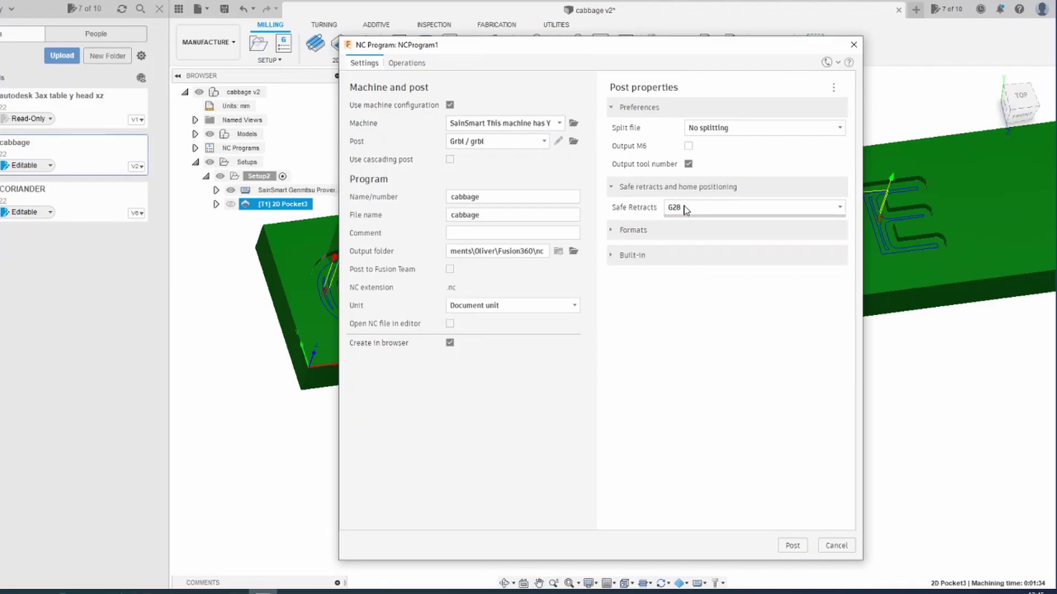
left_click(686, 209)
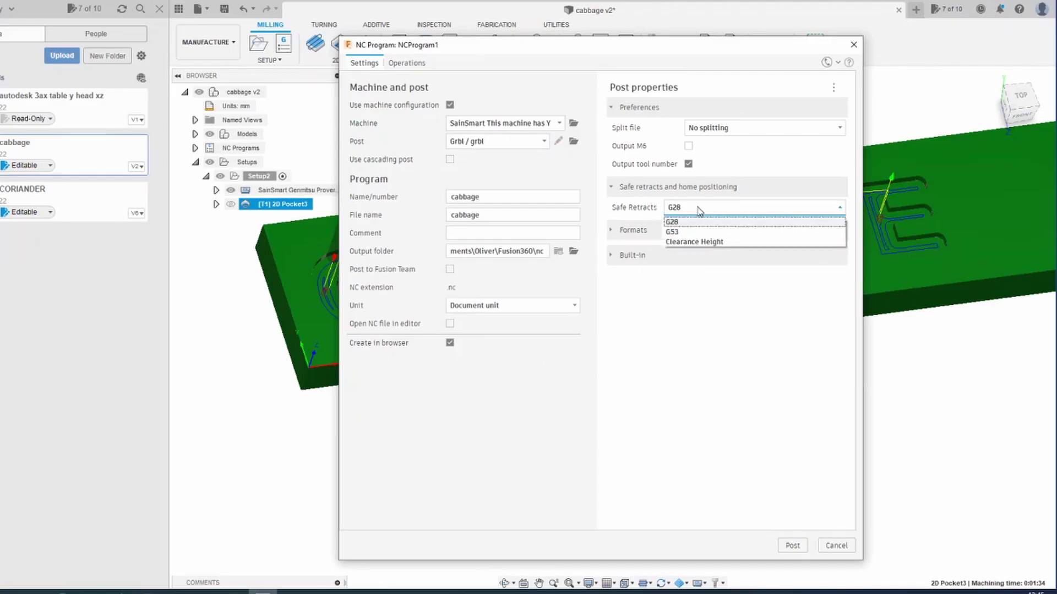
left_click(674, 209)
left_click(684, 211)
left_click(692, 243)
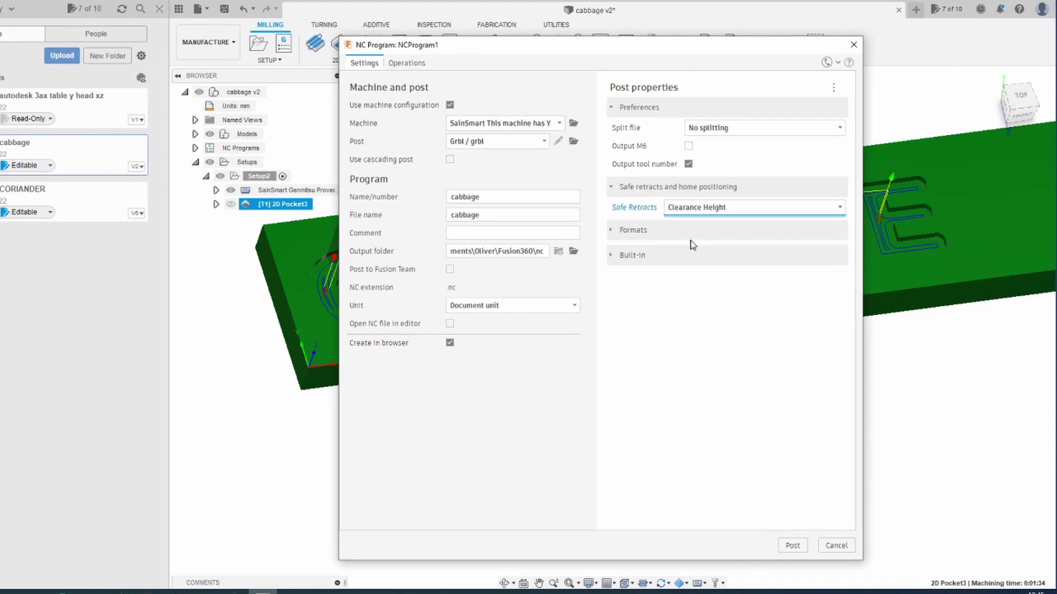
Step: Post the cabbage toolpath to cabbage.nc
left_click(687, 231)
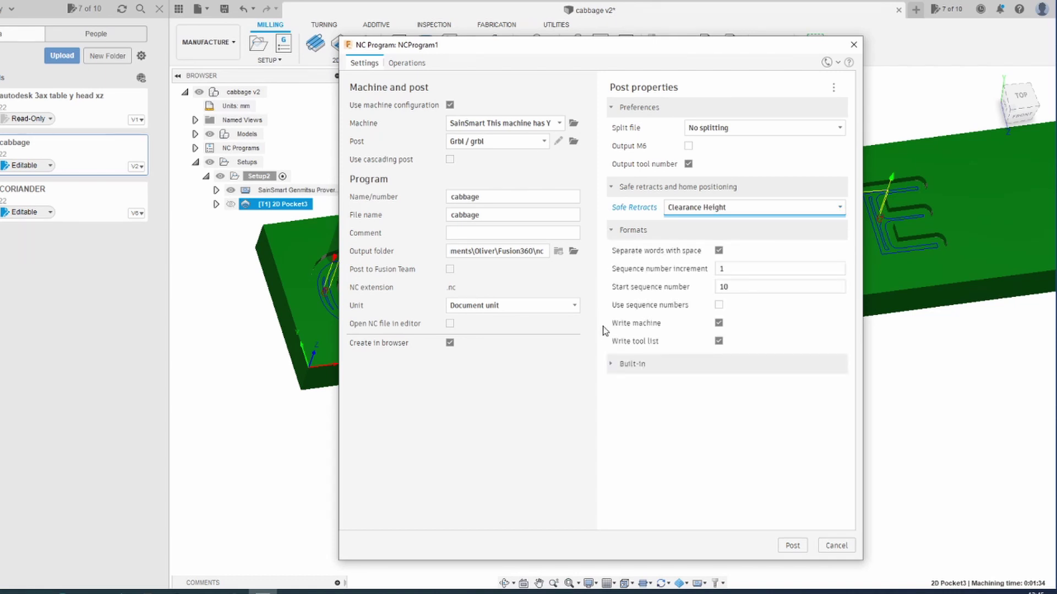
left_click(612, 365)
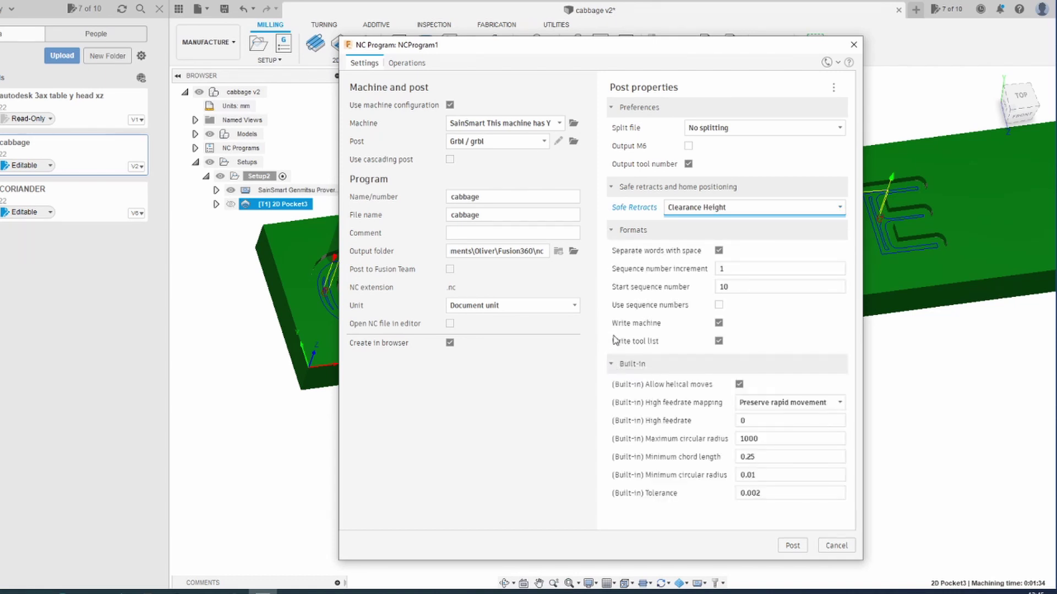
left_click(793, 545)
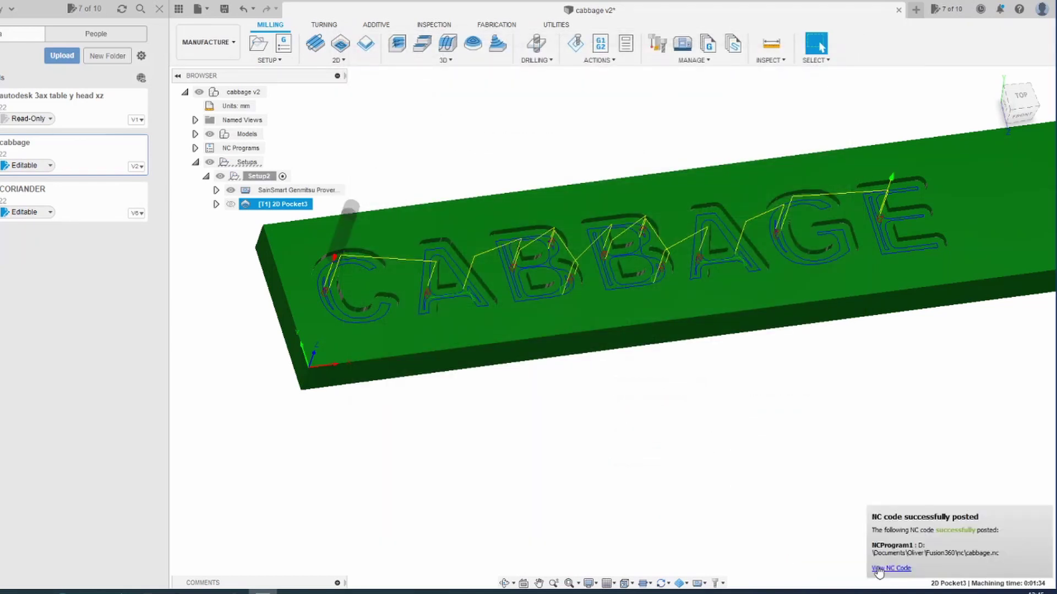
Step: View the posted cabbage.nc G-code in WordPad and scroll through its lines
left_click(880, 569)
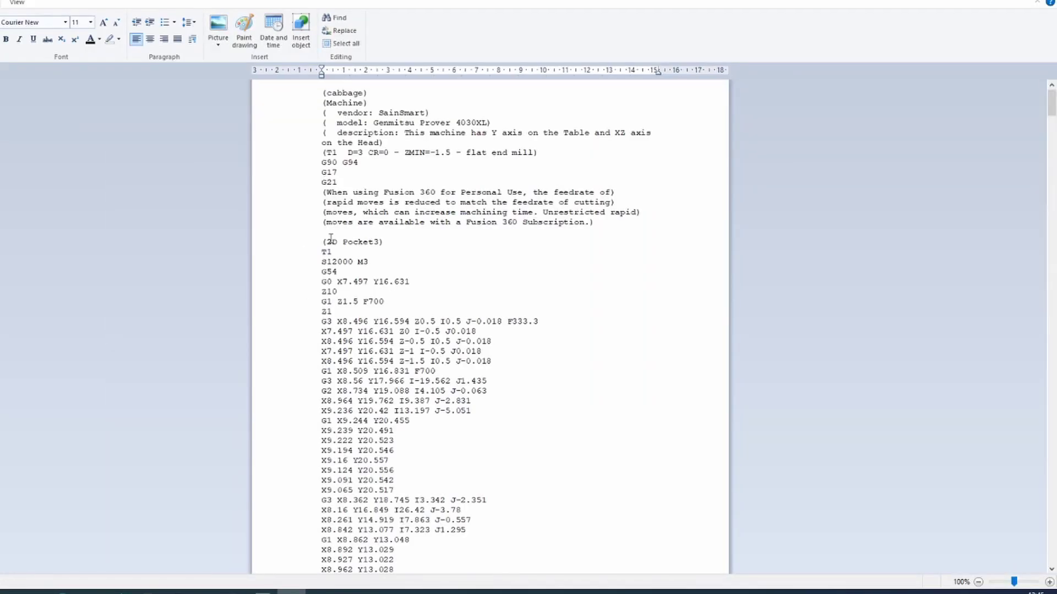
scroll(486, 259, "down", 20)
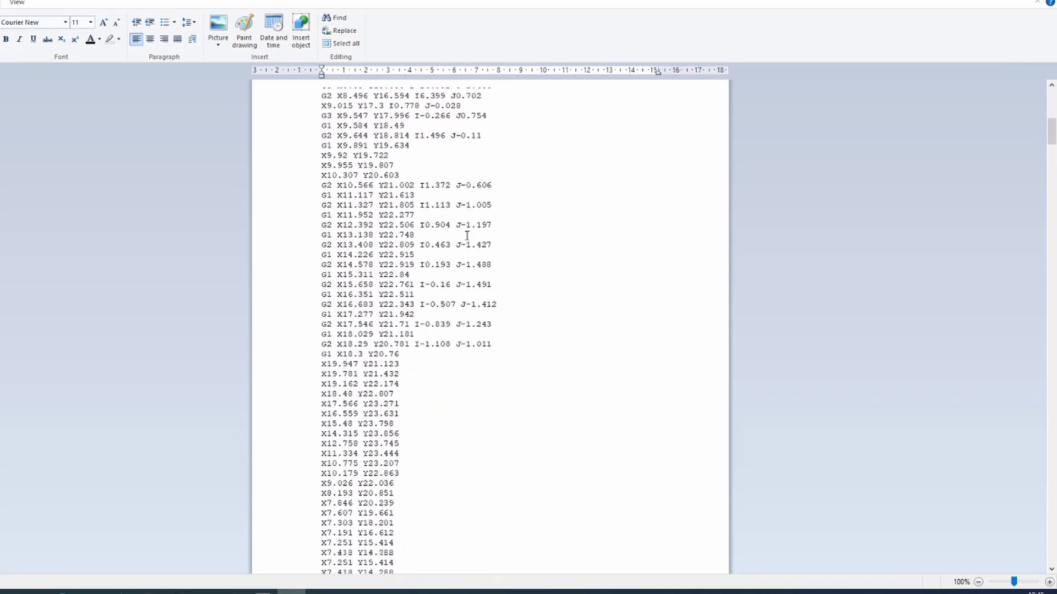
scroll(467, 235, "down", 11)
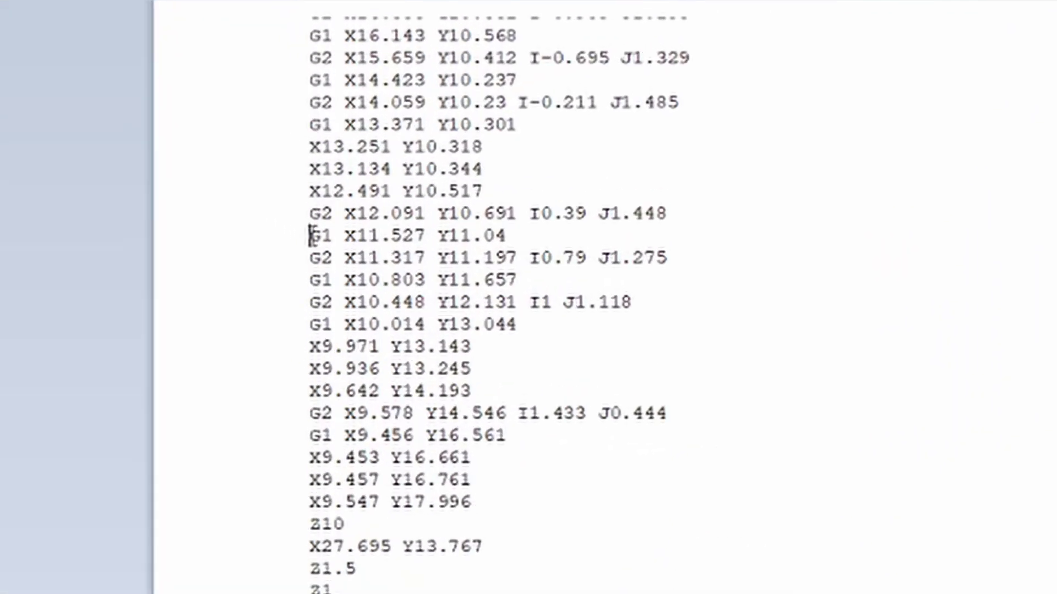
left_click_drag(321, 185, 648, 189)
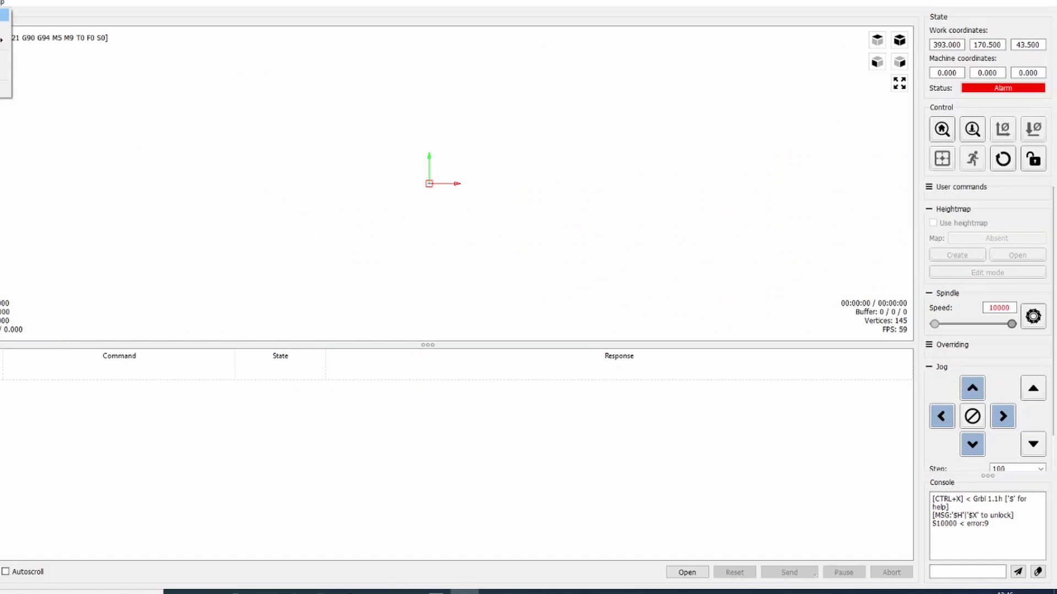
Step: Load cabbage.nc into Candle with Ctrl+O
key("ctrl+o")
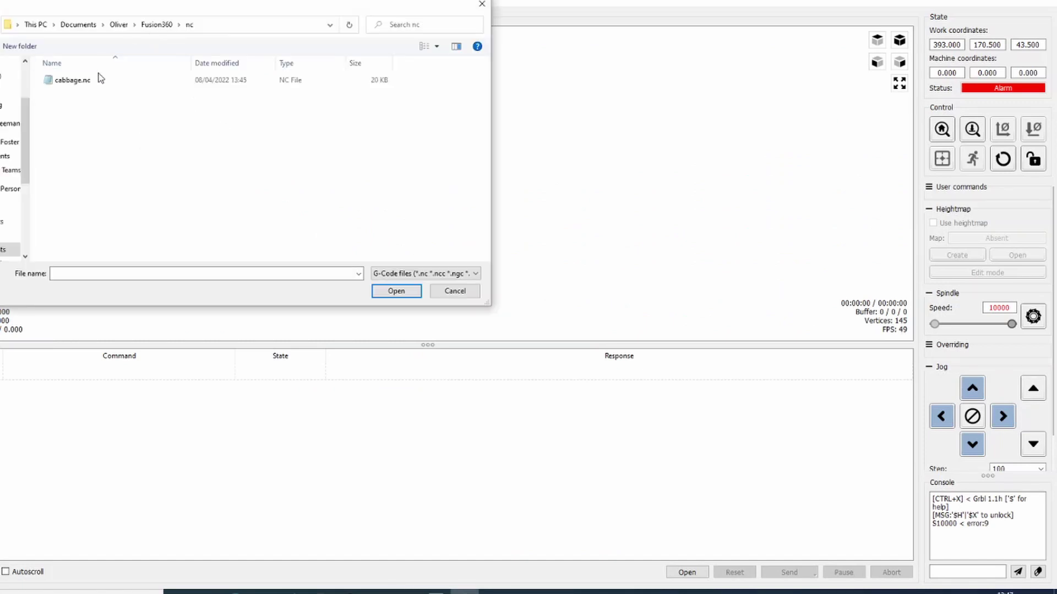
left_click(85, 81)
left_click(394, 292)
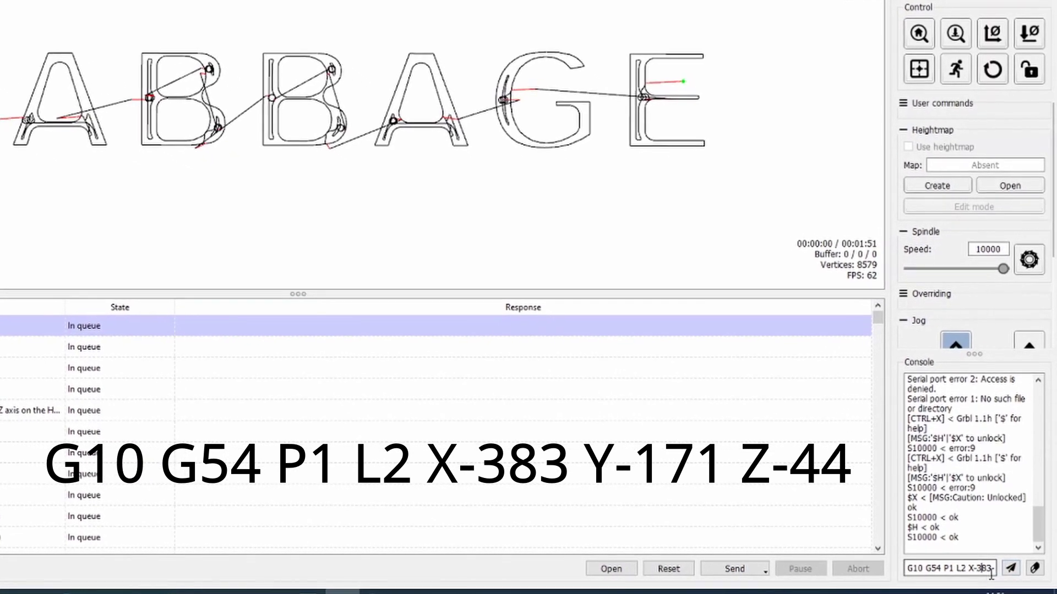
Step: Complete and send G10 G54 P1 L2 X-383 Y-171 Z-44 to the controller
type("Y-171 ")
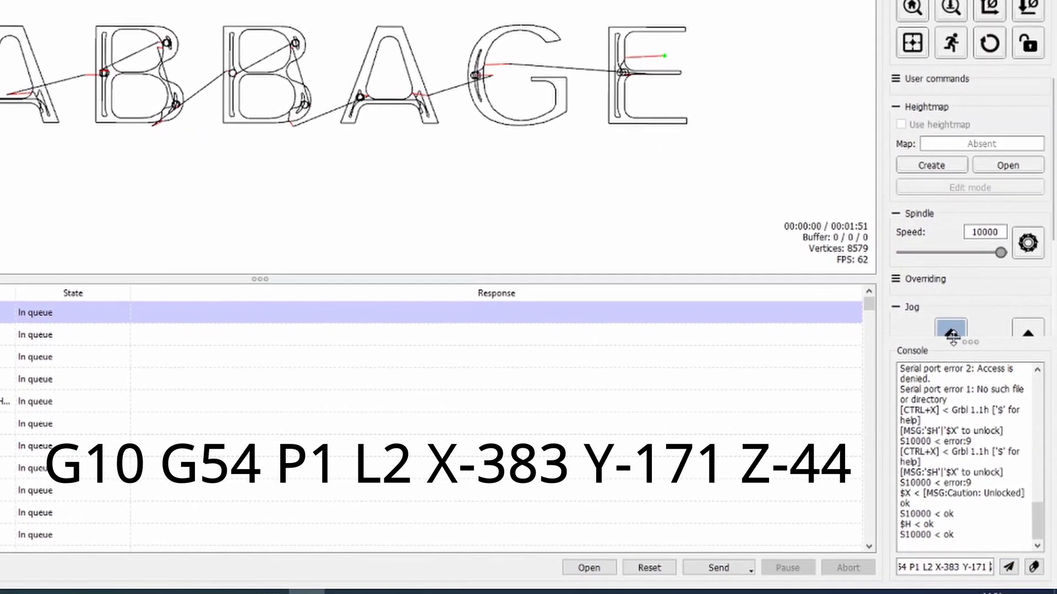
type("Z-44")
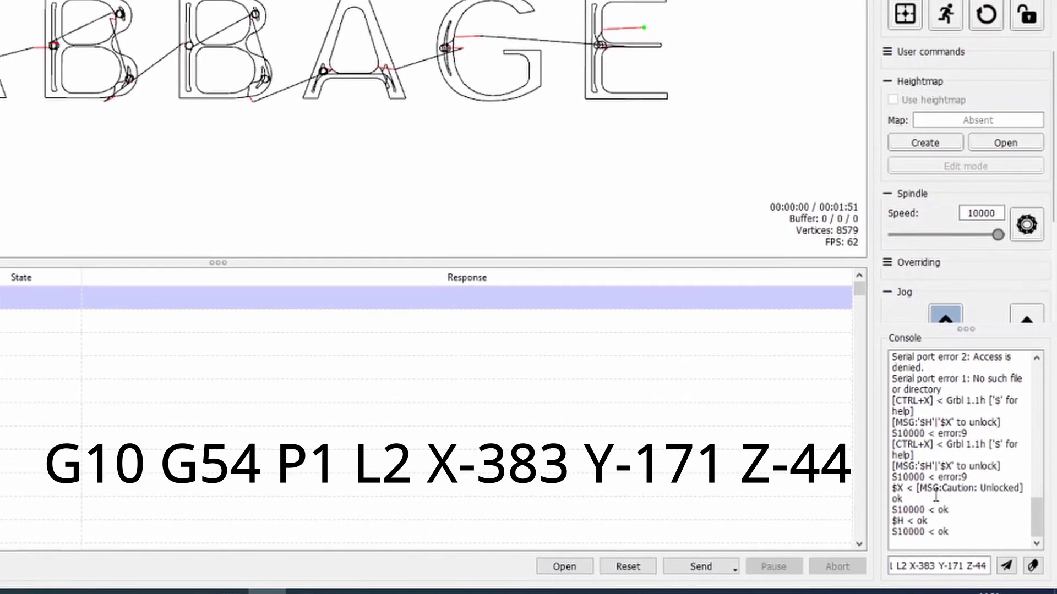
key("shift+Home")
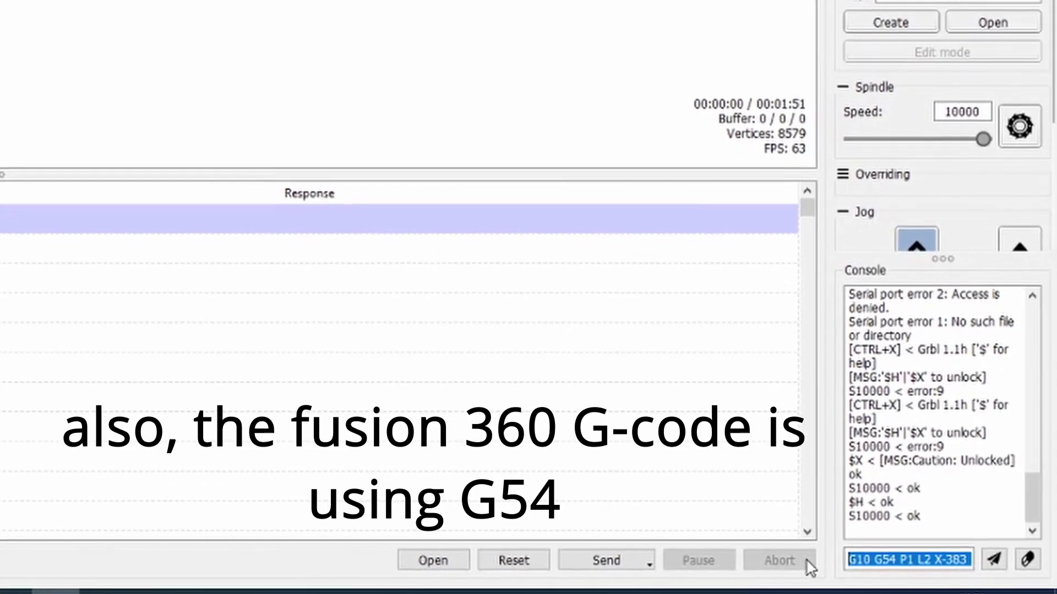
left_click(886, 556)
left_click_drag(898, 556, 748, 541)
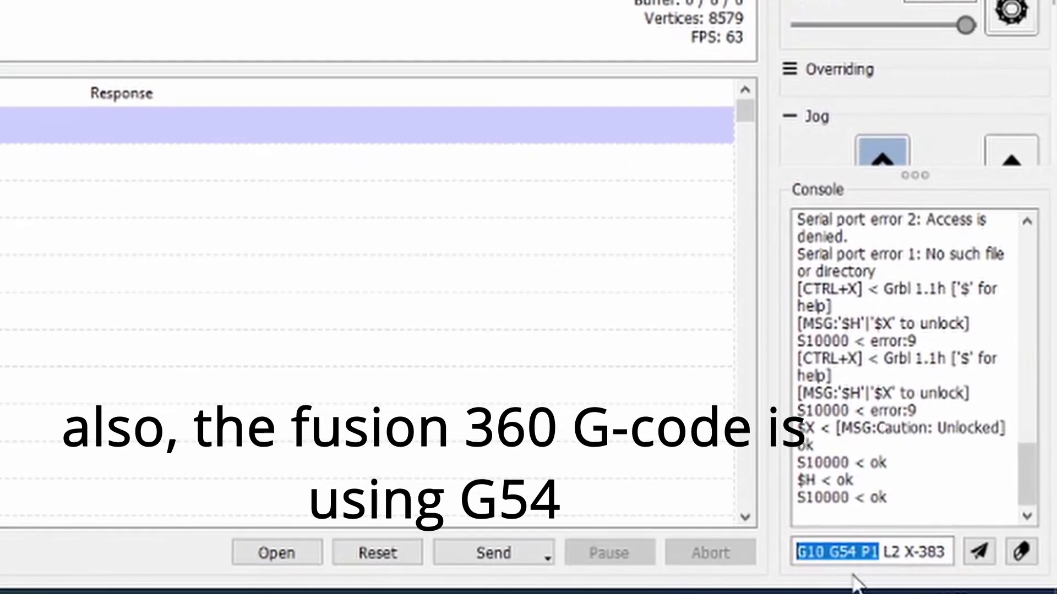
key("Right")
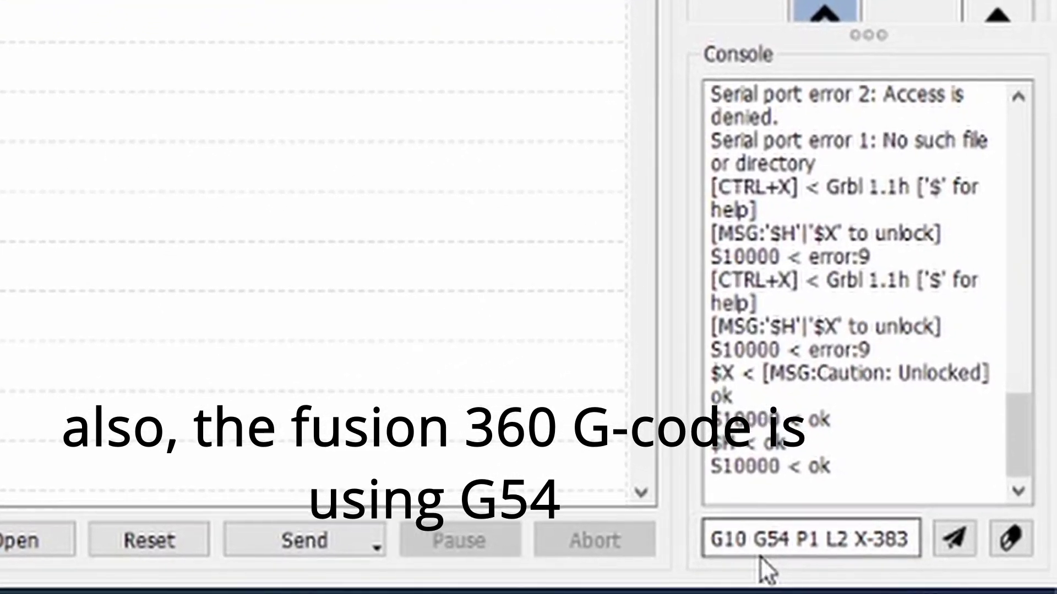
left_click(944, 534)
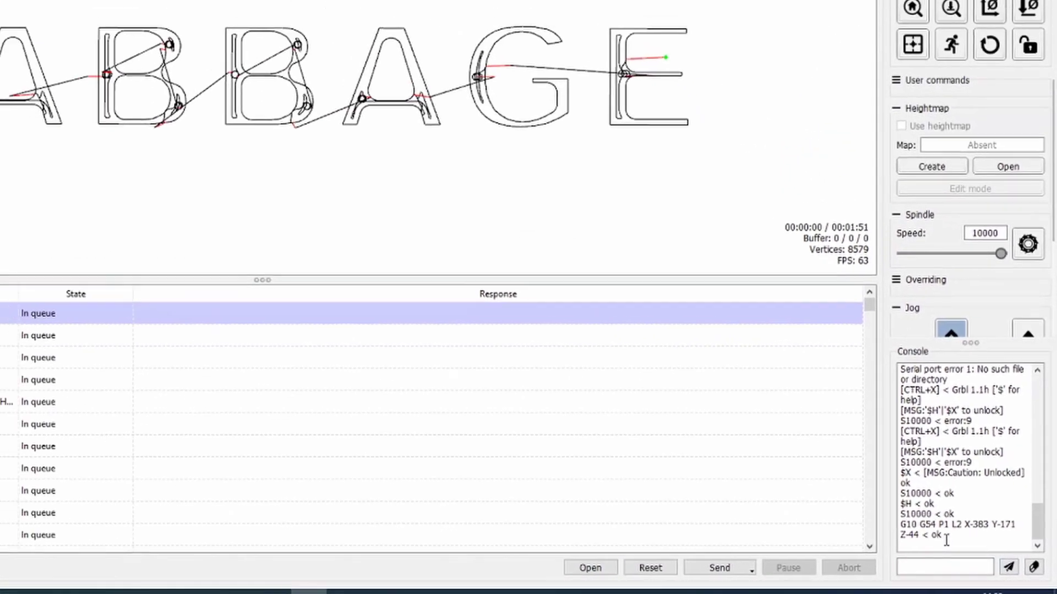